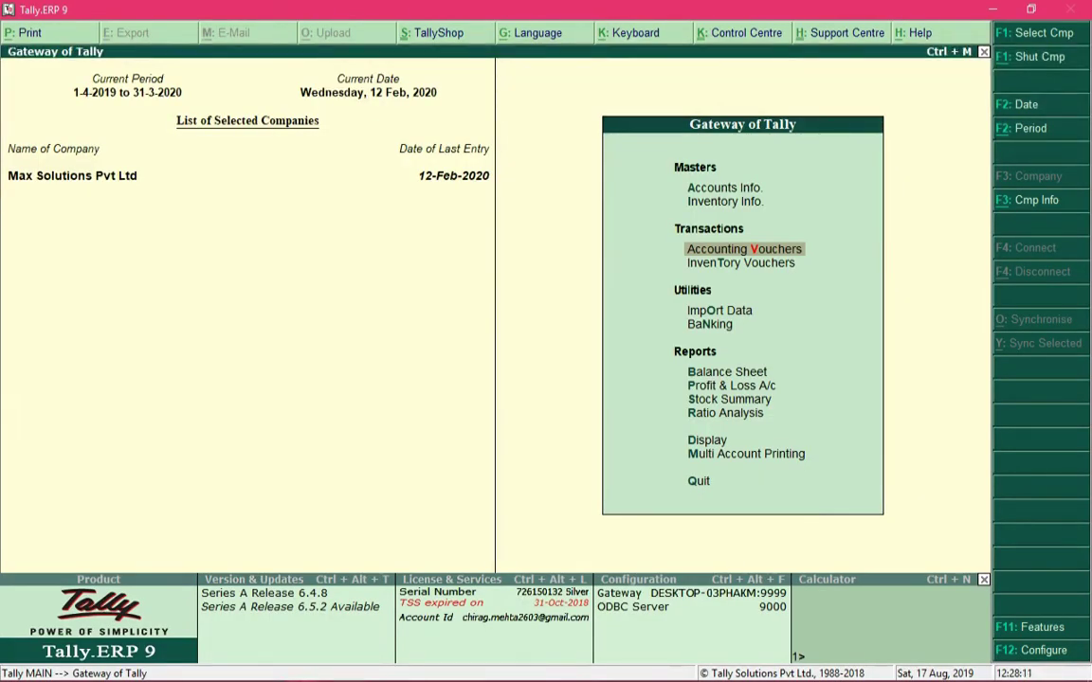
# Open a Purchase voucher (F9) dated 12-8-19 and enter supplier invoice number 201
pyautogui.press('Return')
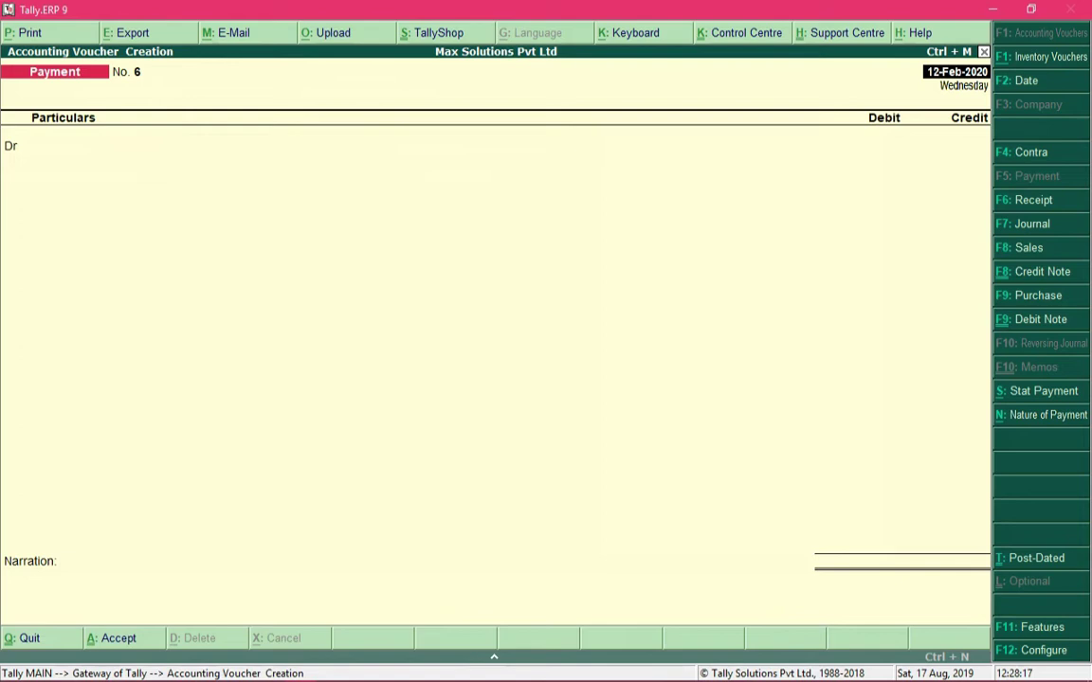
pyautogui.press('F9')
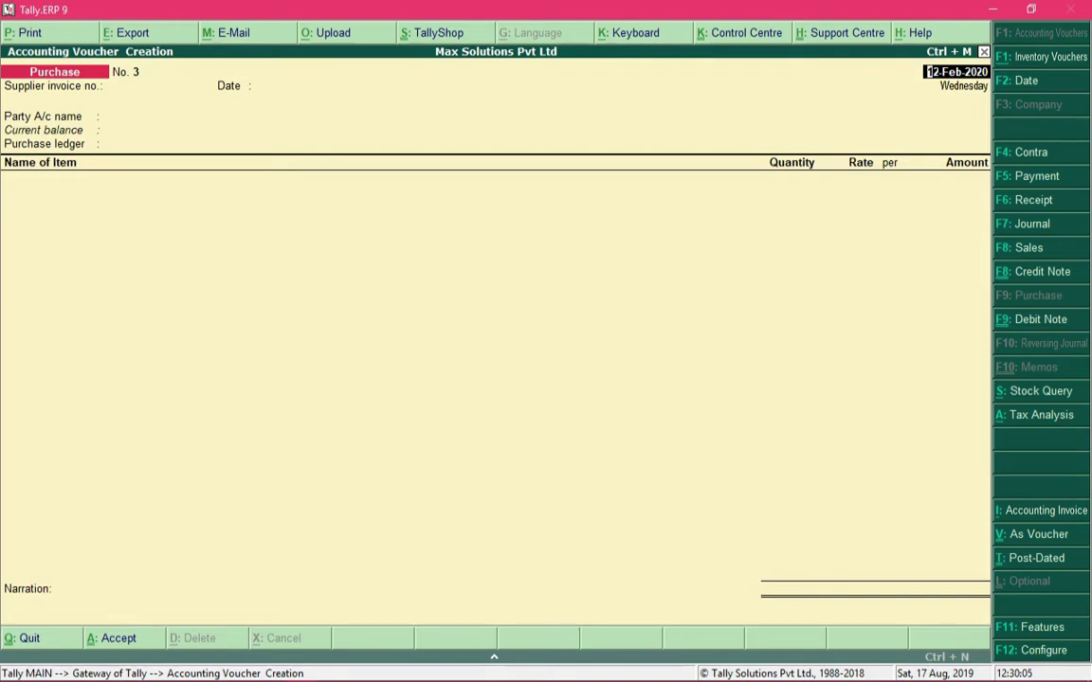
pyautogui.write('12-8-19')
pyautogui.press('Return')
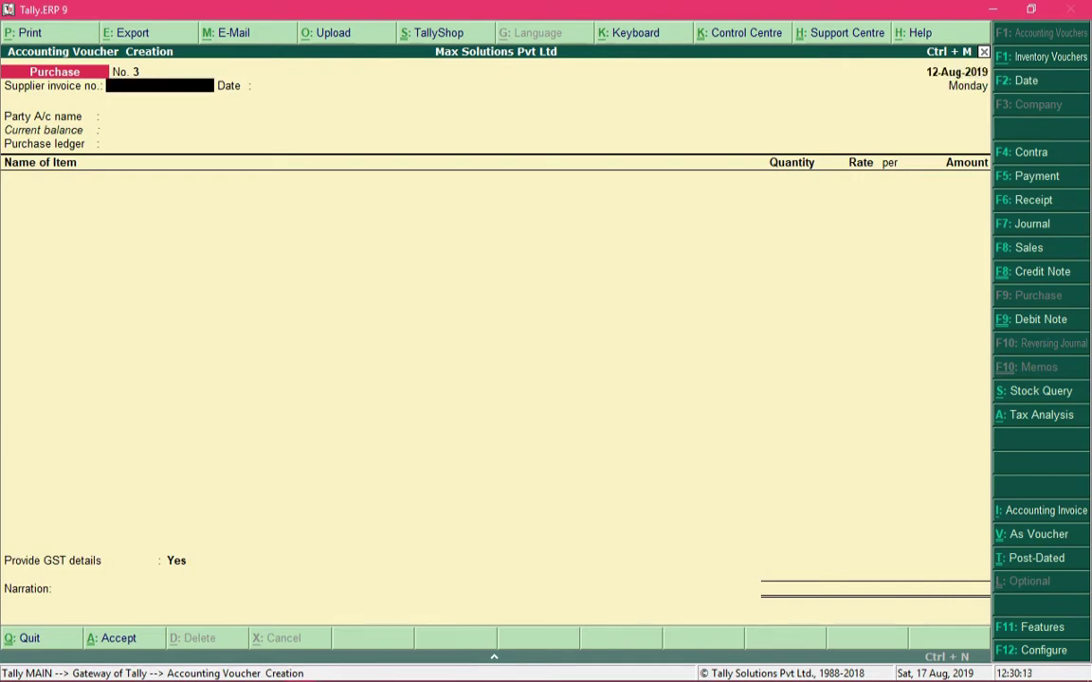
pyautogui.write('201')
pyautogui.press('Return')
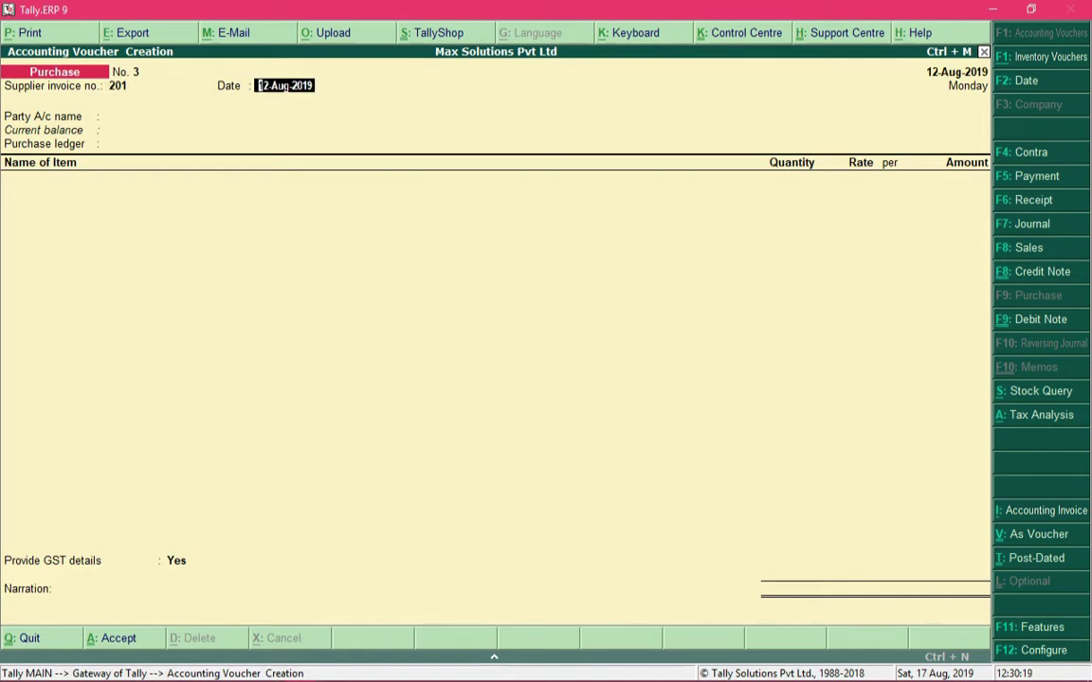
pyautogui.press('Return')
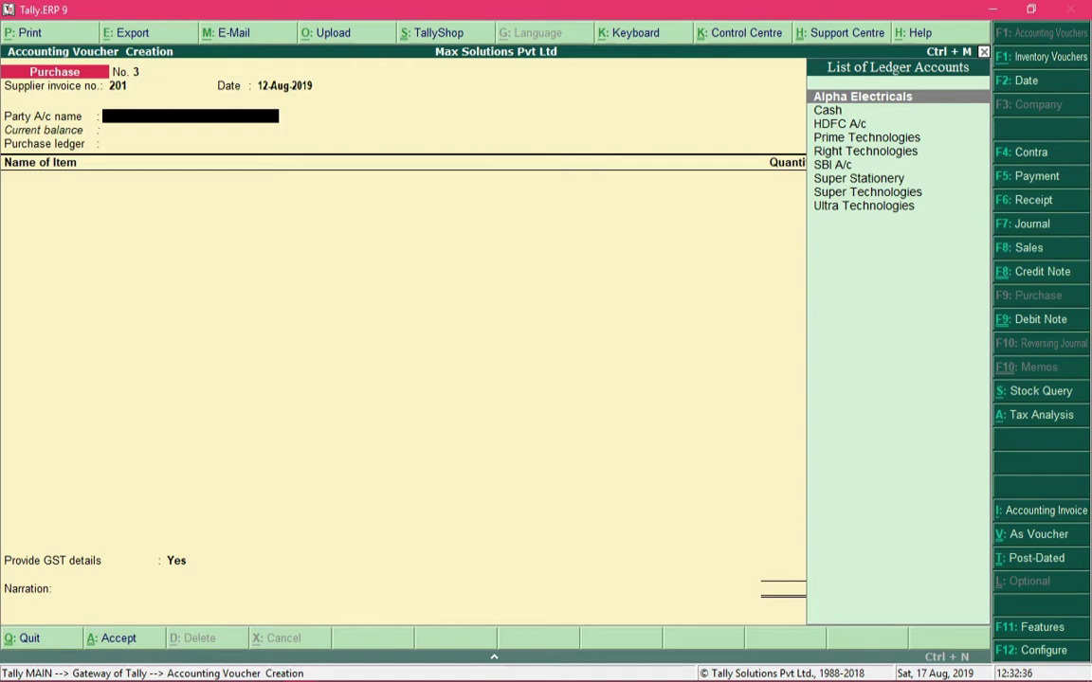
# Browse the Party A/c ledger list, then start a new supplier ledger with Alt+C
pyautogui.click(828, 110)
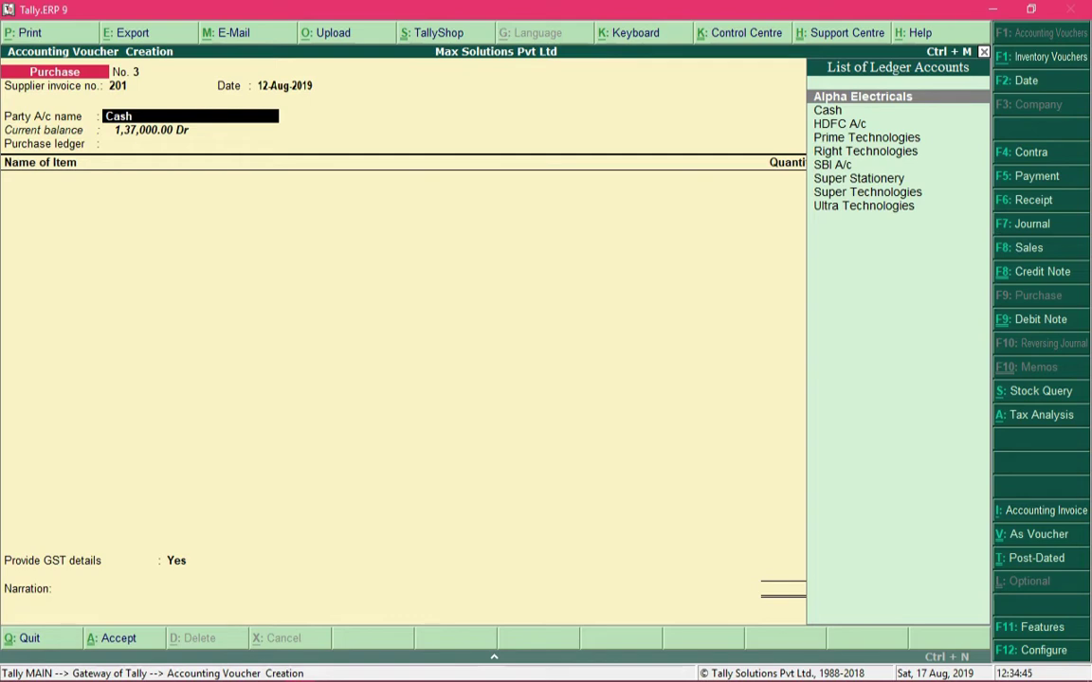
pyautogui.press('Down')
pyautogui.press('Down')
pyautogui.press('Down')
pyautogui.press('Down')
pyautogui.press('Down')
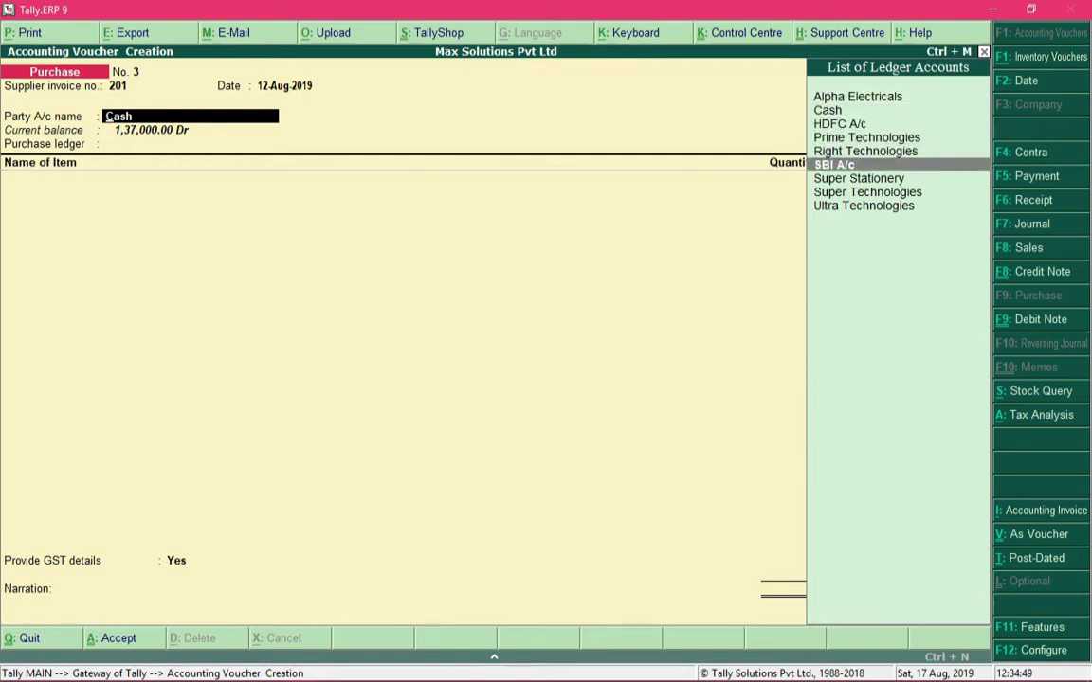
pyautogui.press('Up')
pyautogui.press('Up')
pyautogui.press('Up')
pyautogui.press('Up')
pyautogui.press('Up')
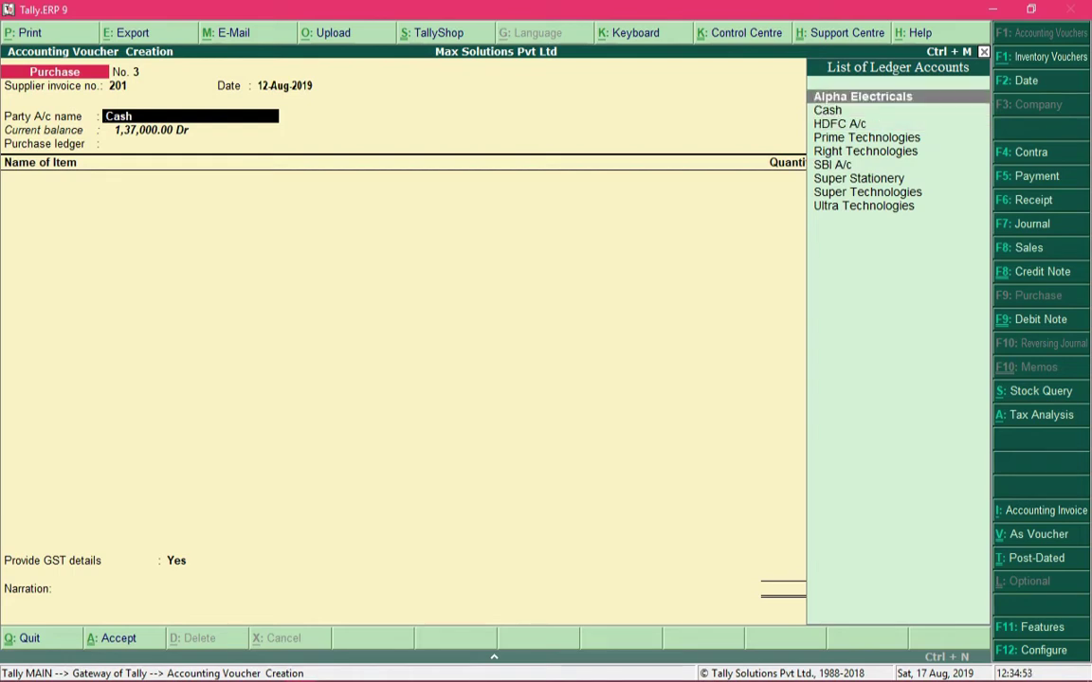
pyautogui.hotkey('alt', 'c')
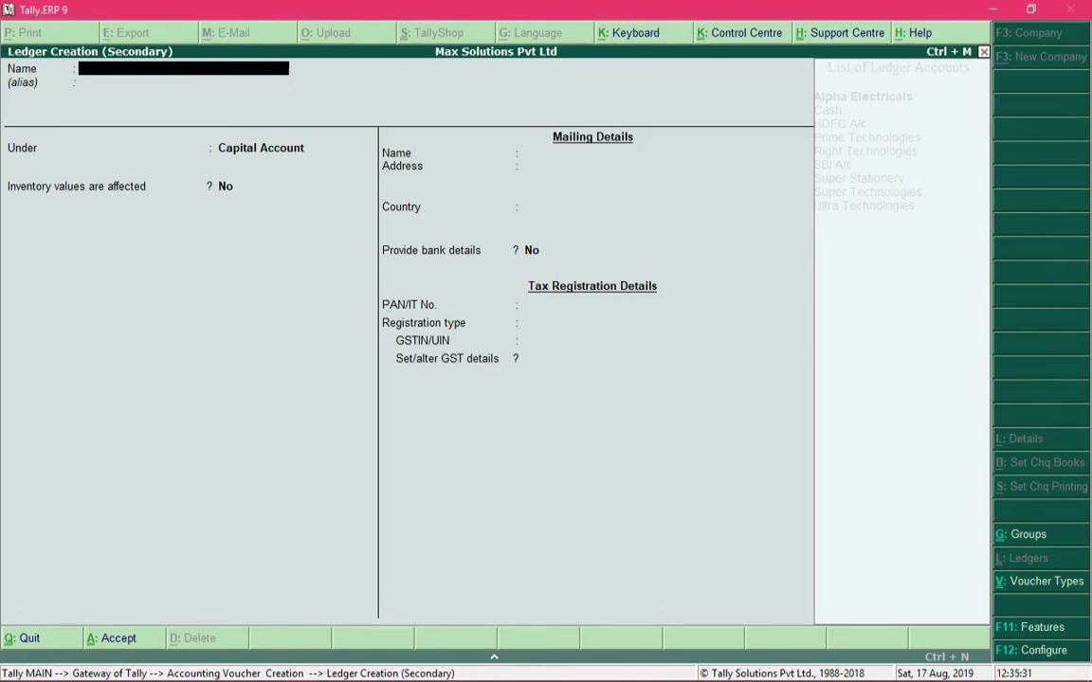
# Name the new ledger 'Sunshine Enterprises' and place it under Sundry Creditors
pyautogui.write('Sunshine Enterprises')
pyautogui.press('Return')
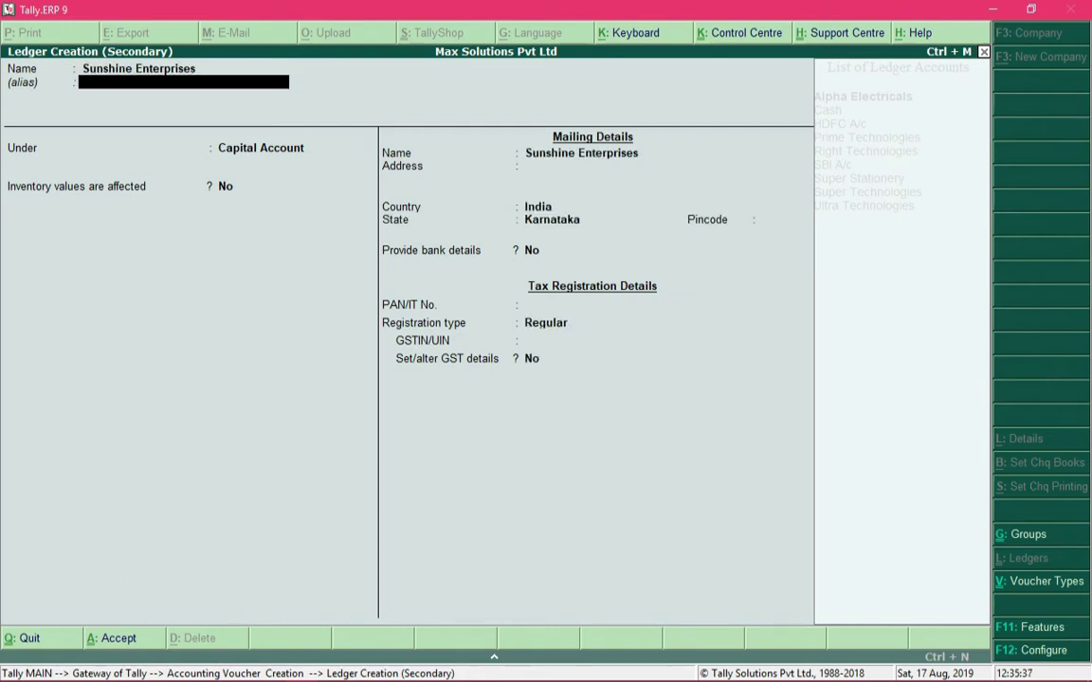
pyautogui.press('Return')
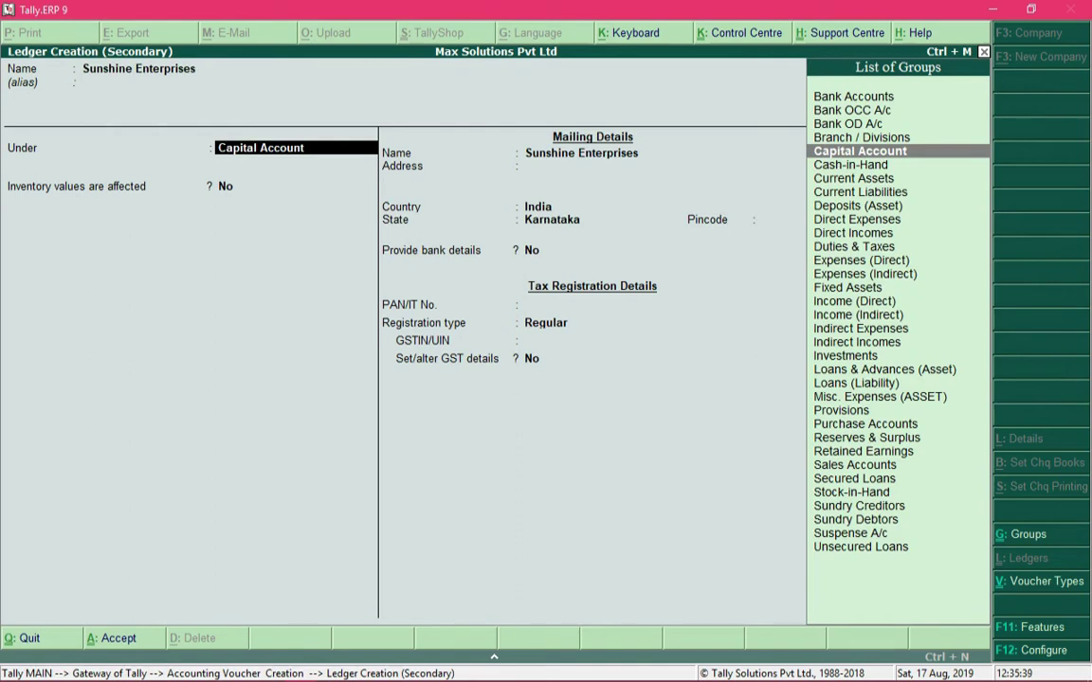
pyautogui.write('Sund')
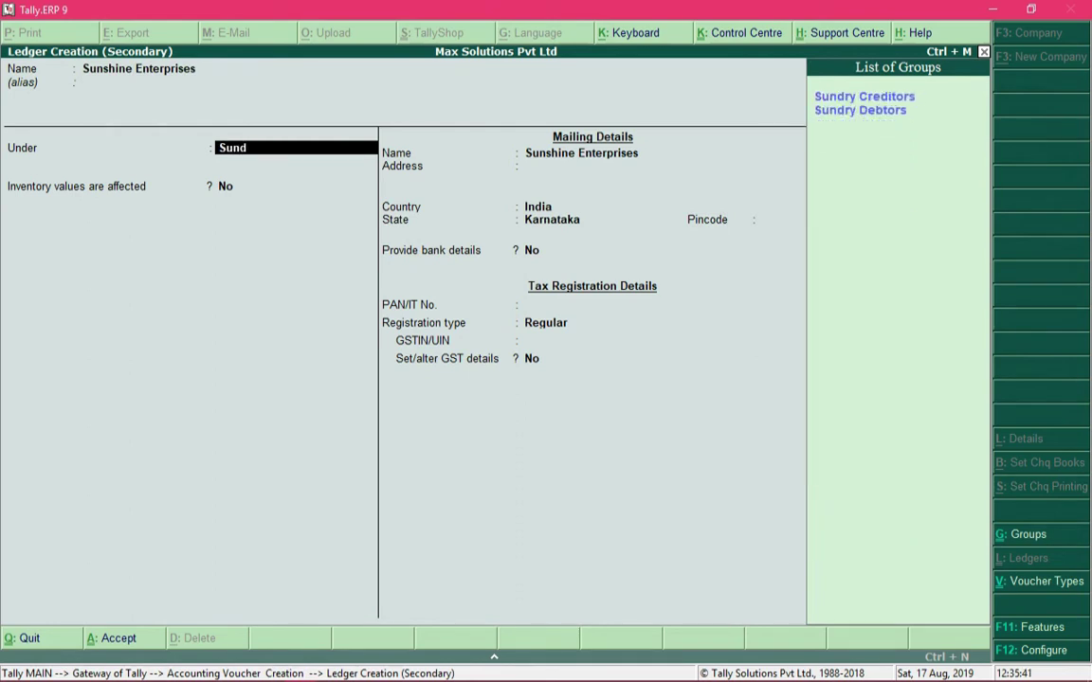
pyautogui.press('Return')
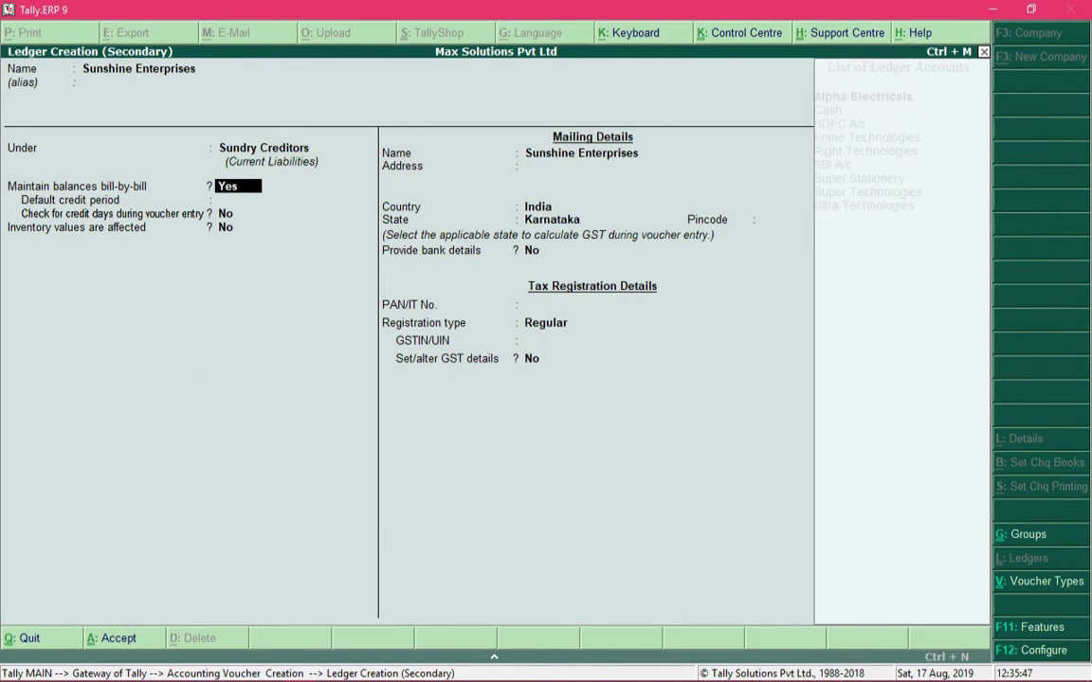
# Move through the mailing details and enter the supplier's pincode
pyautogui.press('Return')
pyautogui.press('Return')
pyautogui.press('Return')
pyautogui.press('Return')
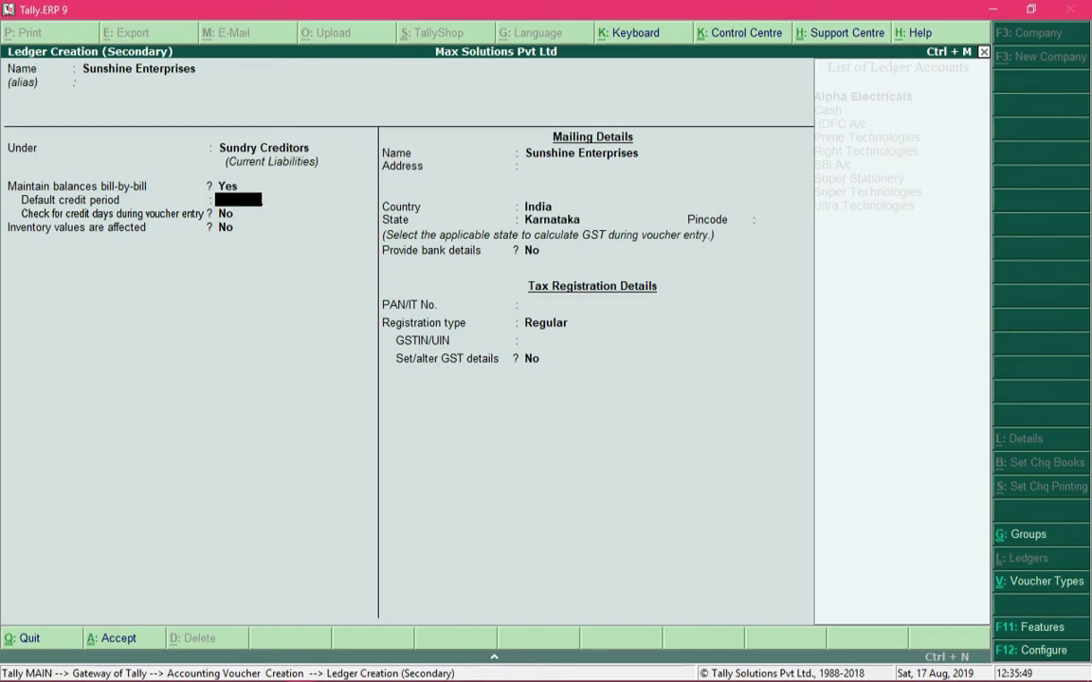
pyautogui.press('Return')
pyautogui.press('Return')
pyautogui.press('Return')
pyautogui.press('Return')
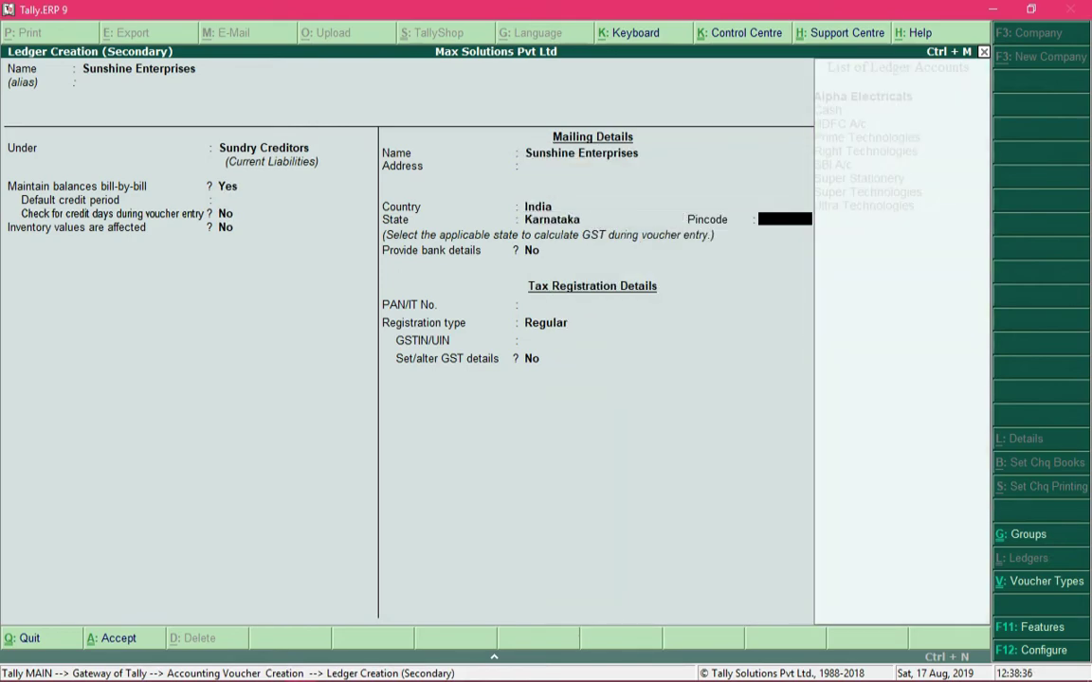
pyautogui.write('560001')
pyautogui.press('Return')
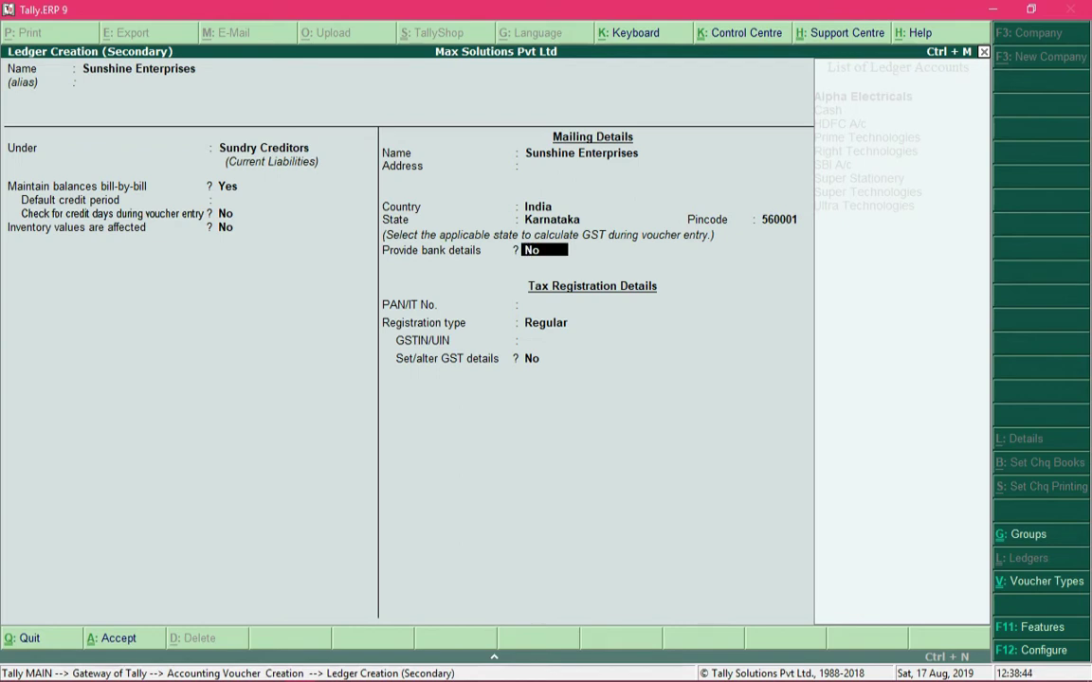
# Set the Sunshine Enterprises ledger's registration type to Unregistered
pyautogui.press('Return')
pyautogui.press('Return')
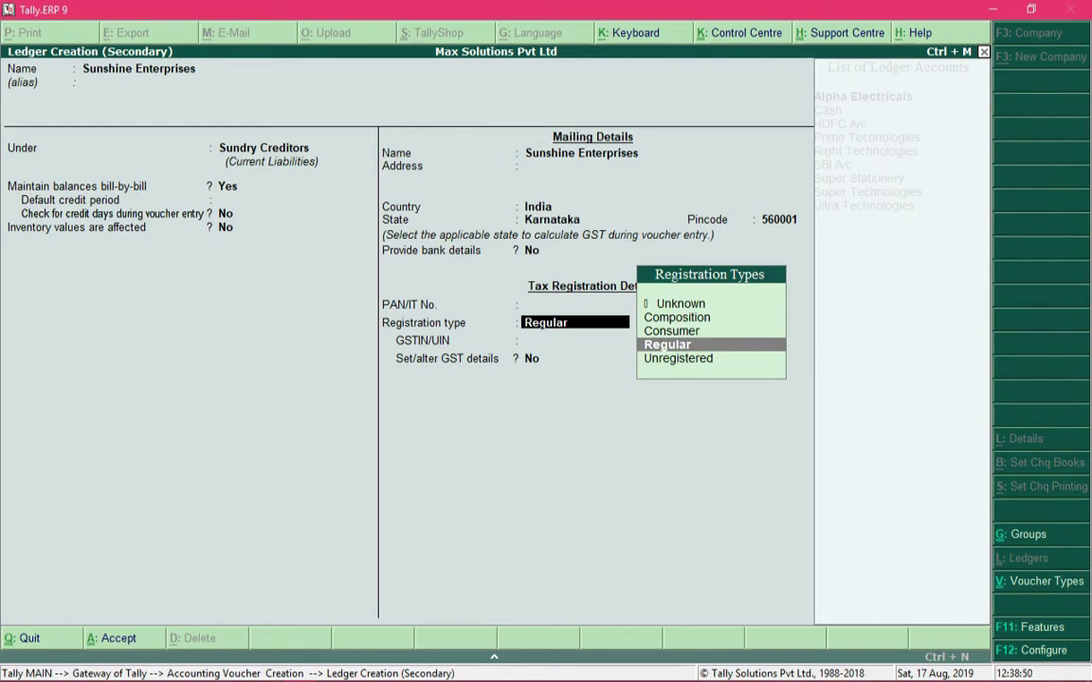
pyautogui.press('Down')
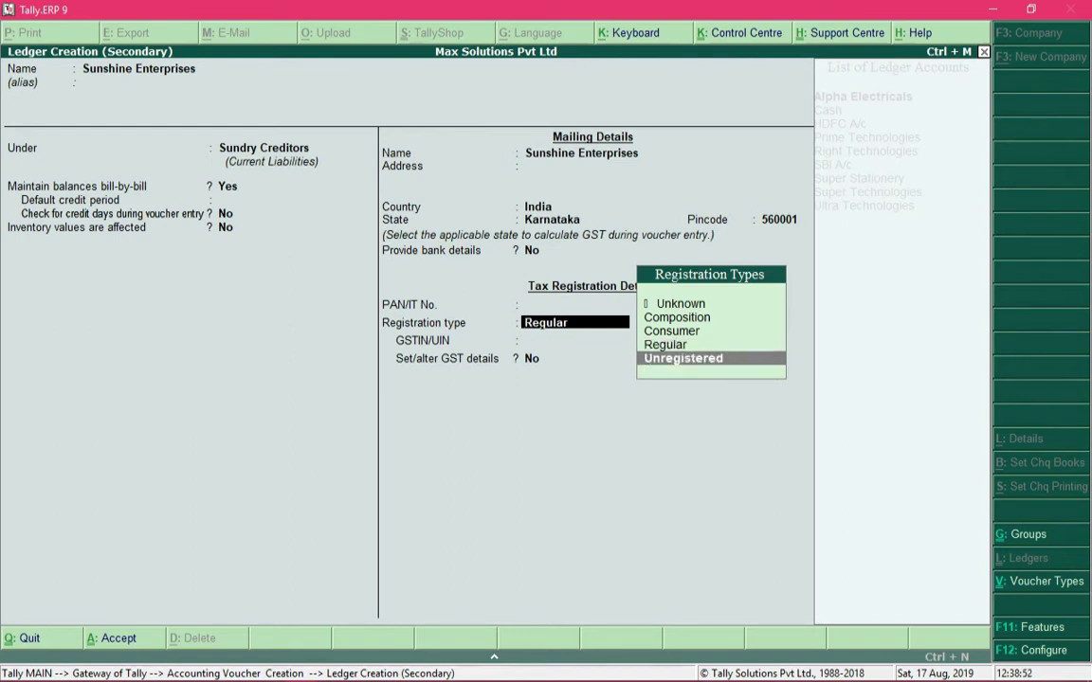
pyautogui.press('Return')
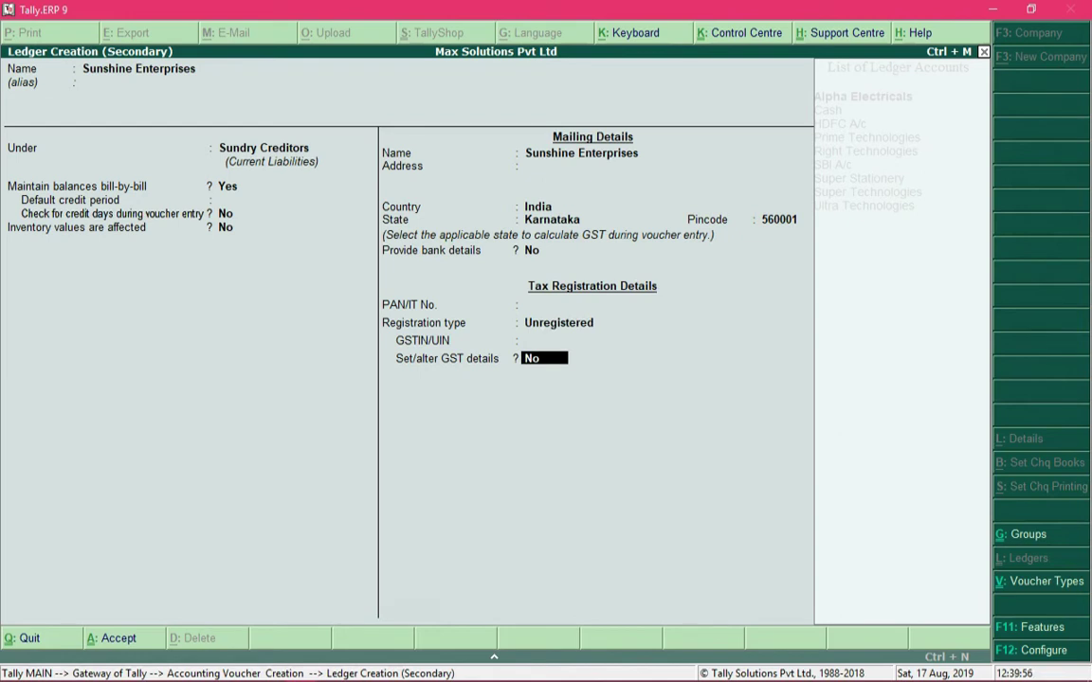
pyautogui.press('BackSpace')
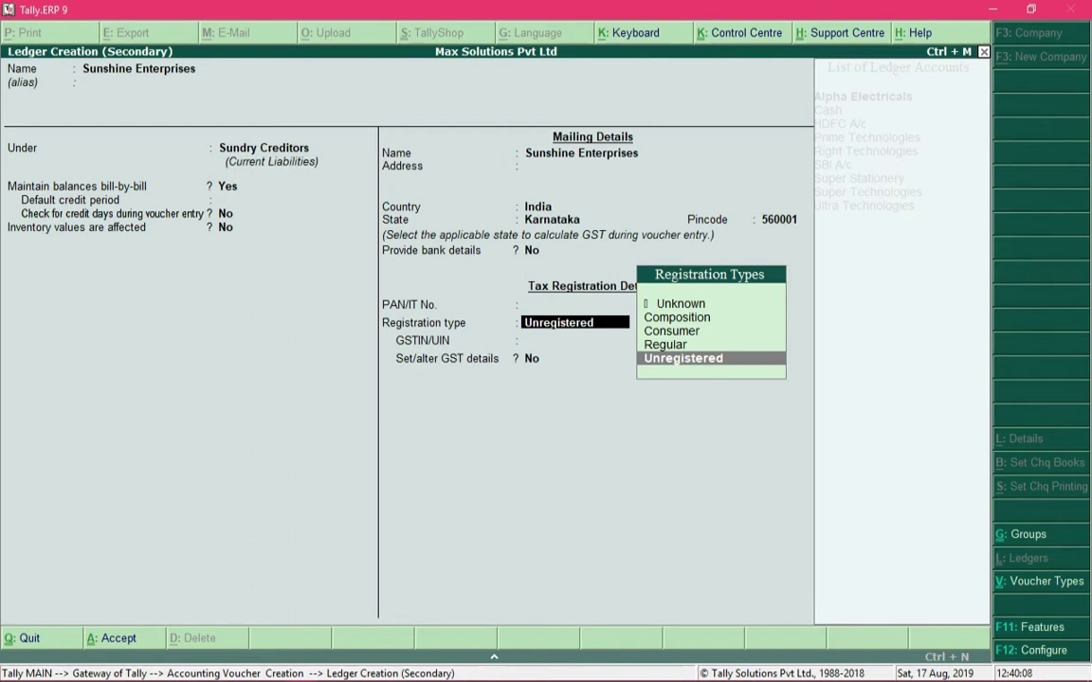
pyautogui.press('Return')
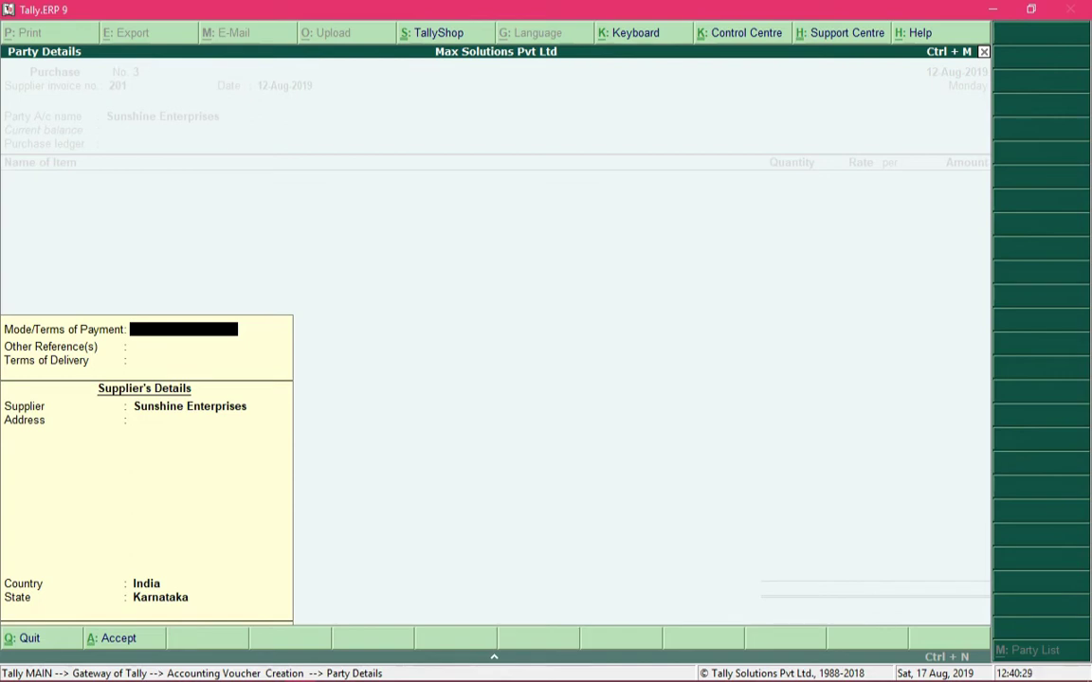
# Accept the party details, use Purchase A/c as purchase ledger, and start a new stock item
pyautogui.hotkey('ctrl', 'a')
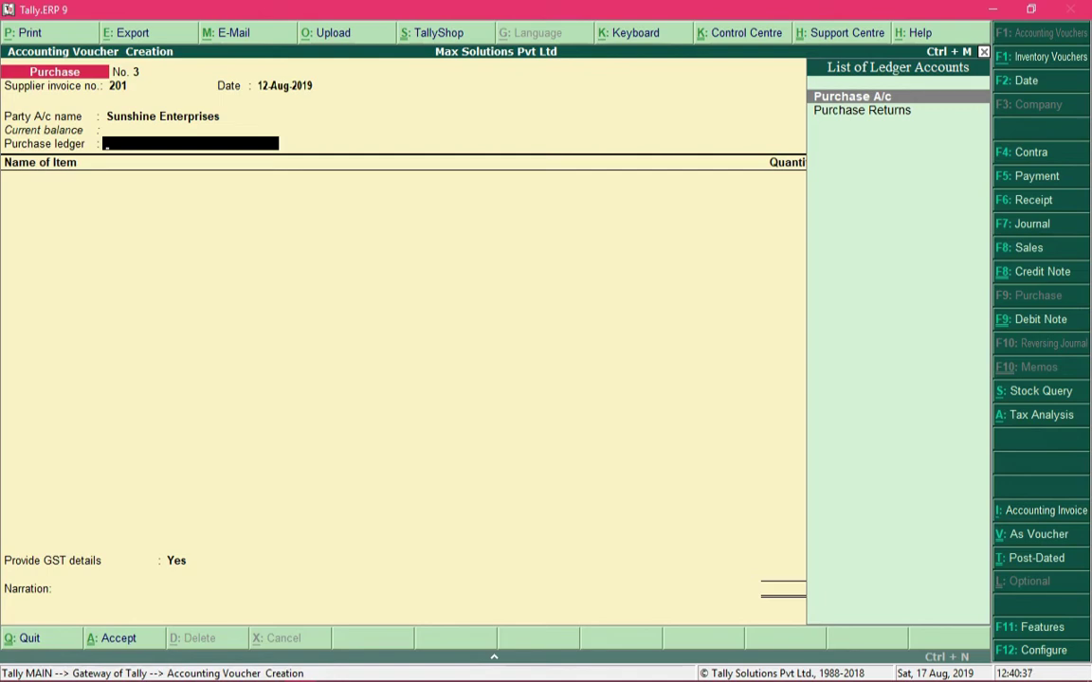
pyautogui.press('Return')
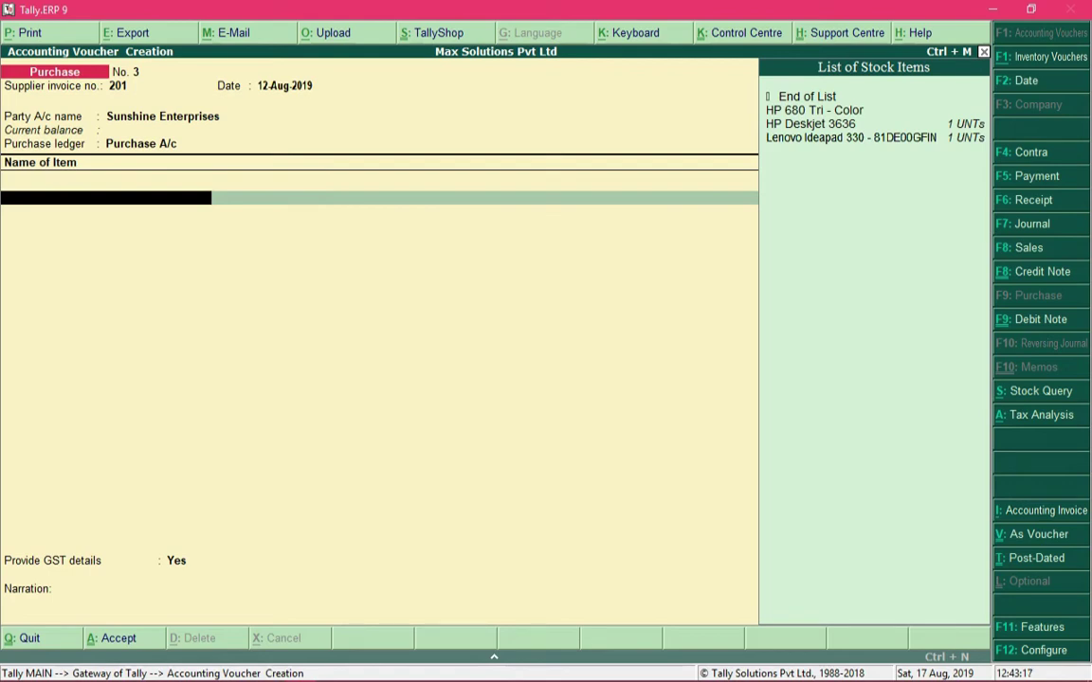
pyautogui.press('Down')
pyautogui.press('Down')
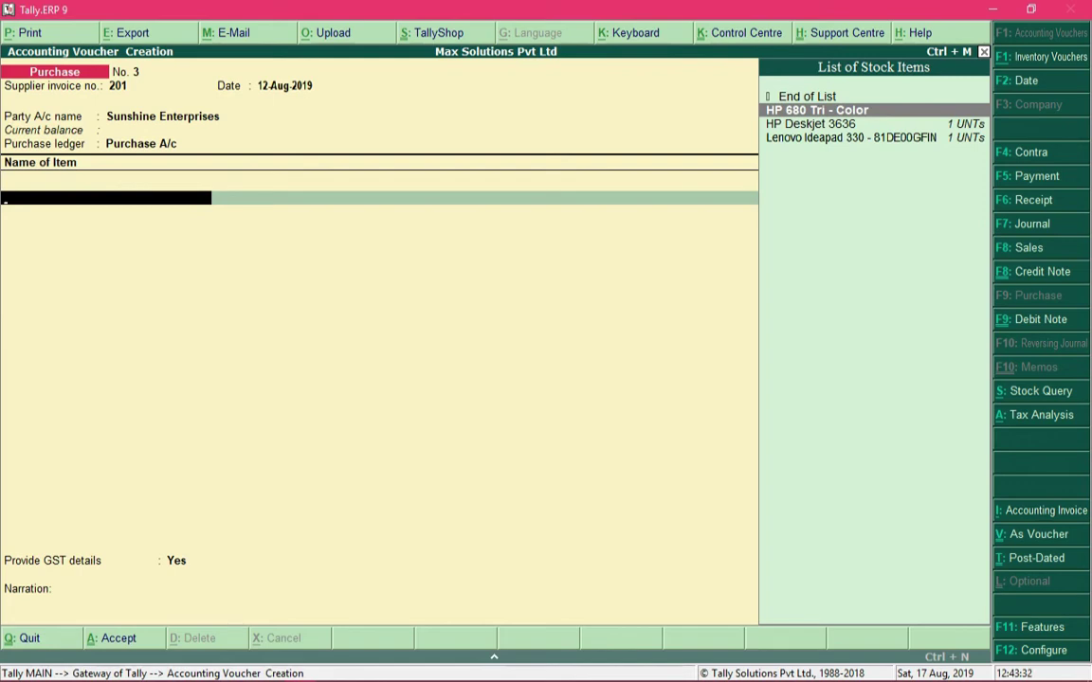
pyautogui.hotkey('alt', 'c')
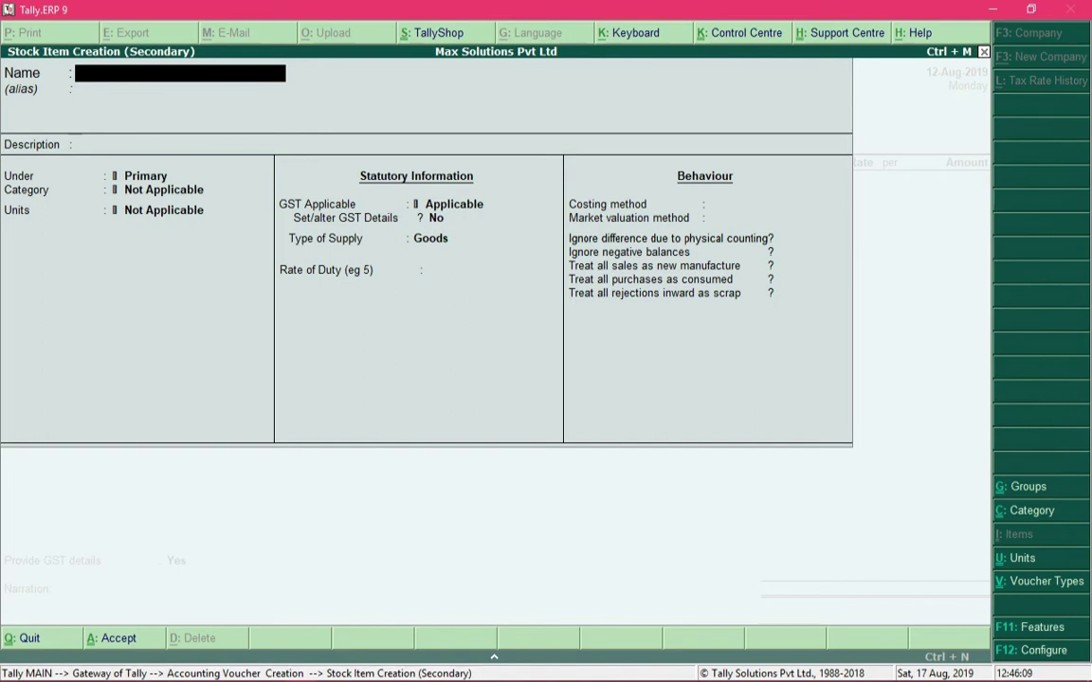
# Name the new stock item 'HP 680 Single Color Cartridge'
pyautogui.write('HP')
pyautogui.write('680')
pyautogui.write(' Singl')
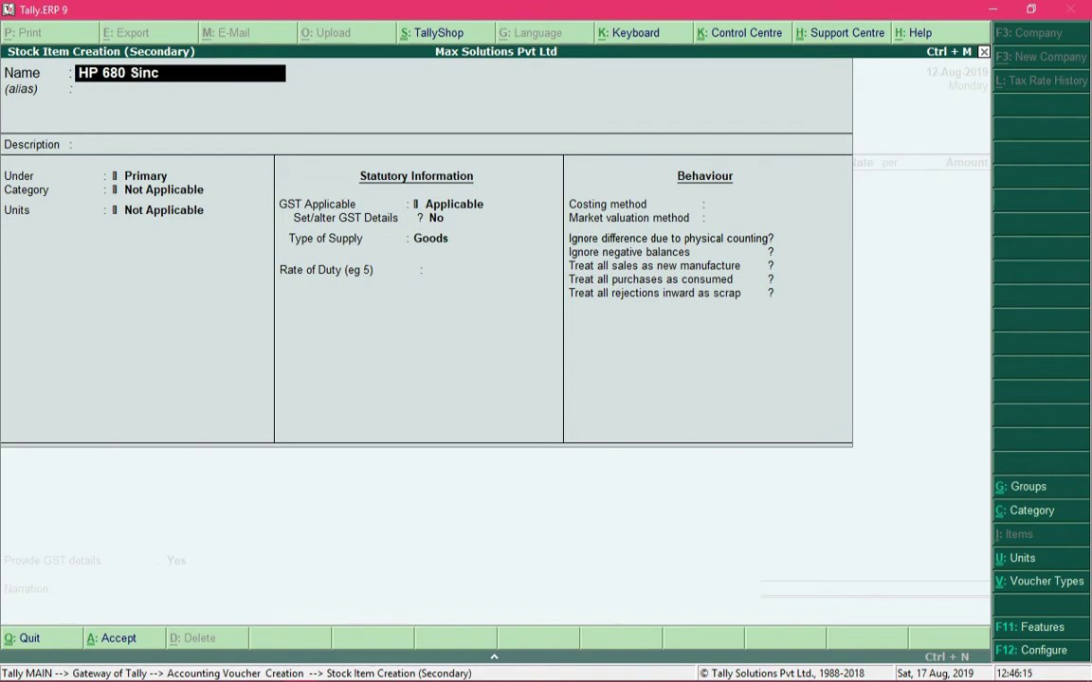
pyautogui.write('e Color Car')
pyautogui.write('tridge')
pyautogui.press('BackSpace')
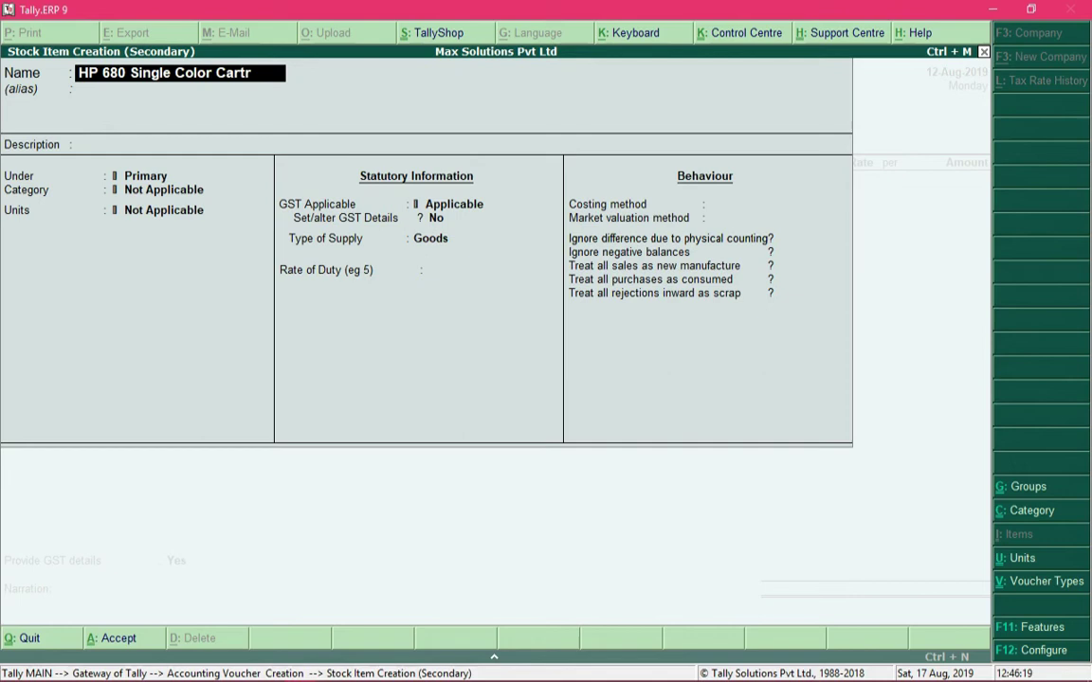
pyautogui.write('idge')
pyautogui.press('Return')
pyautogui.press('Return')
pyautogui.press('Return')
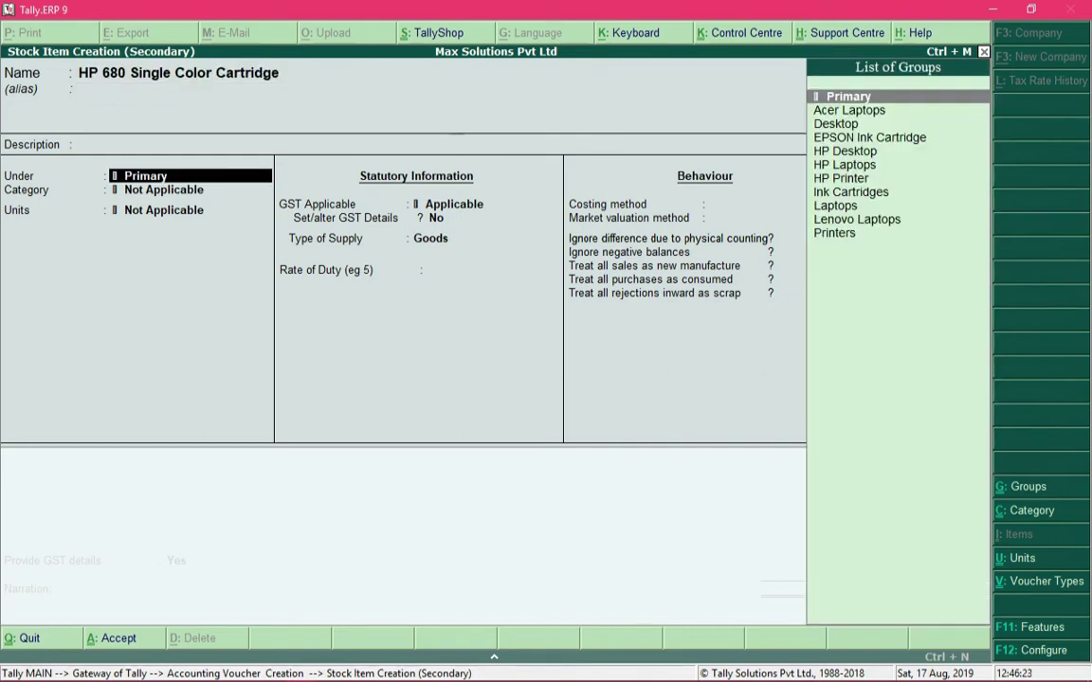
# Put the item under Ink Cartridges, category Color Cartridge, unit PCs, type Goods, duty rate 0
pyautogui.write('Car')
pyautogui.press('Down')
pyautogui.press('Down')
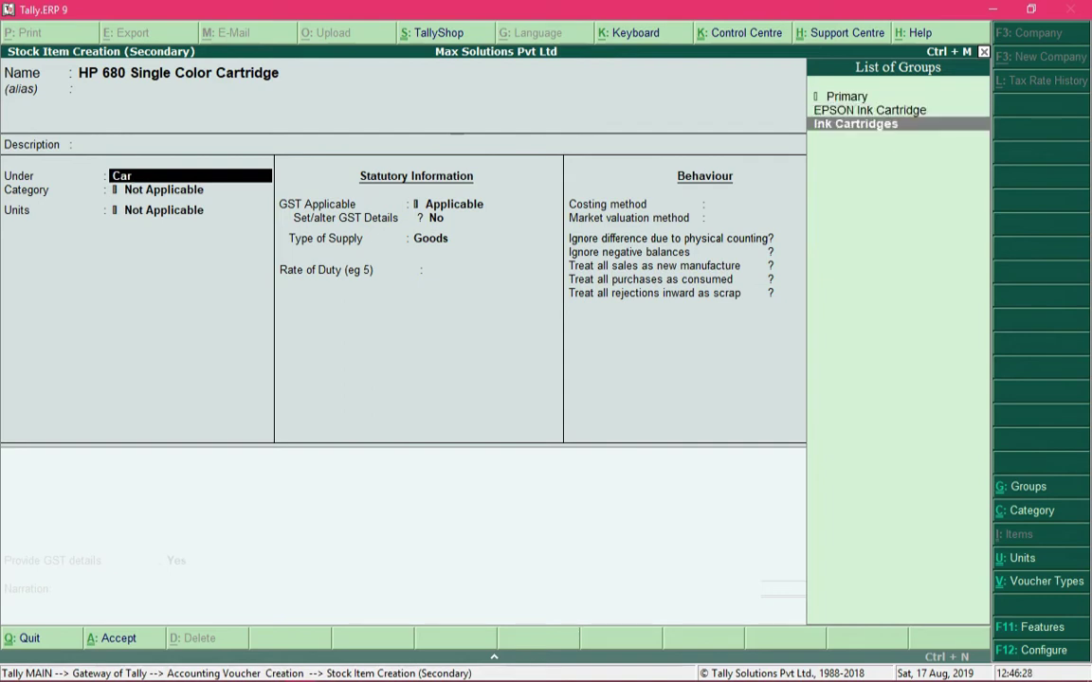
pyautogui.press('Return')
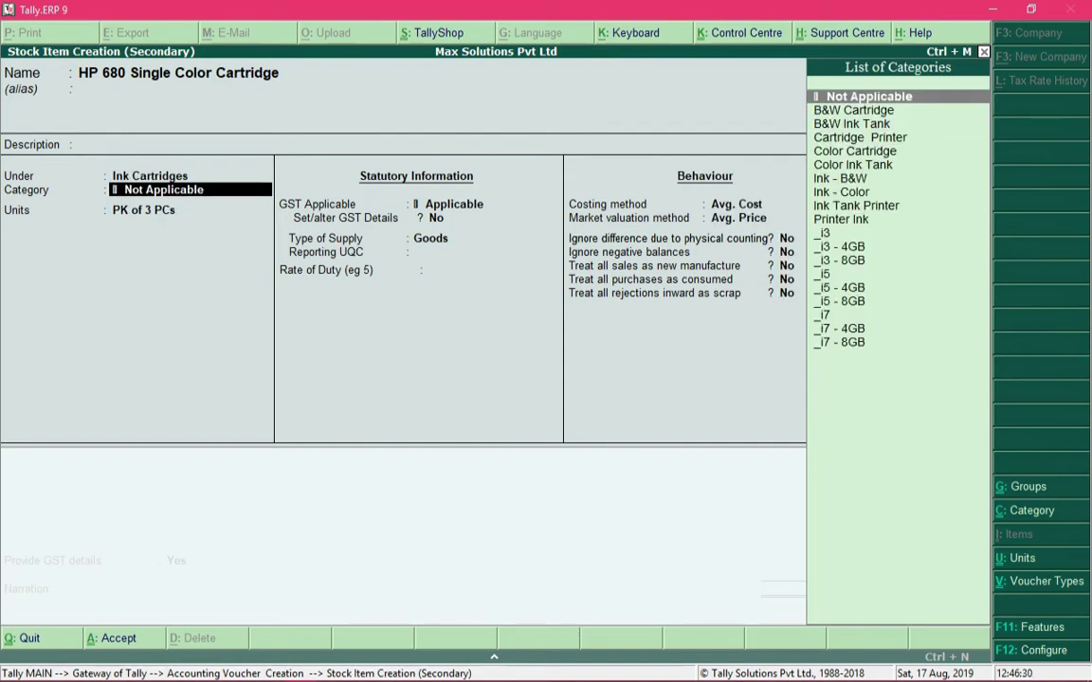
pyautogui.press('Down')
pyautogui.press('Down')
pyautogui.press('Down')
pyautogui.press('Down')
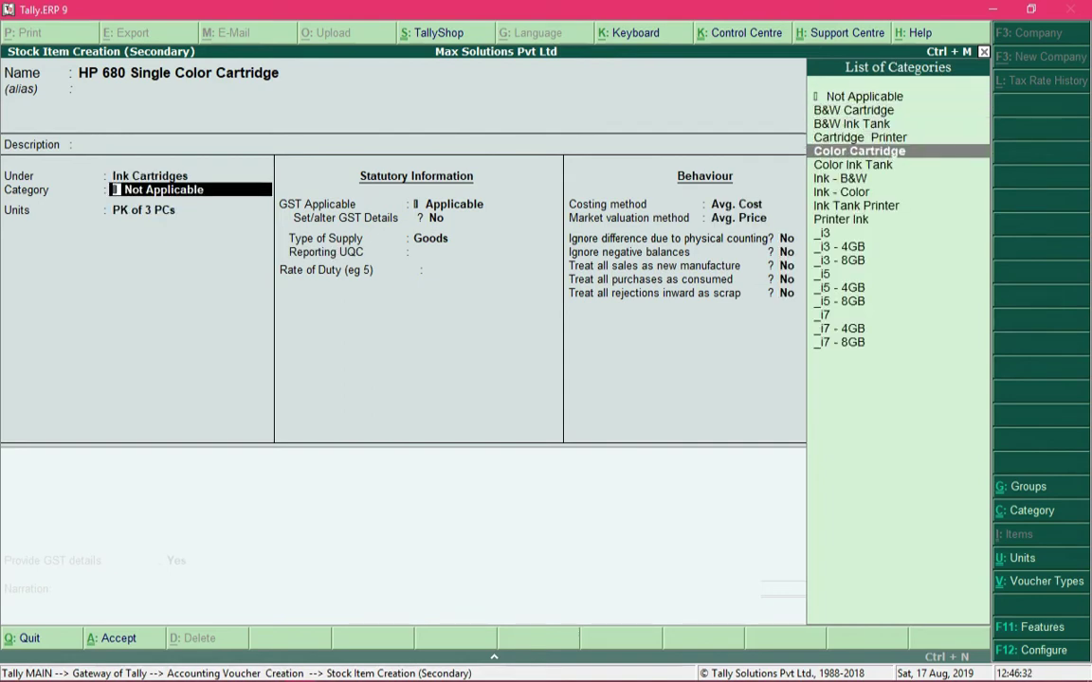
pyautogui.press('Return')
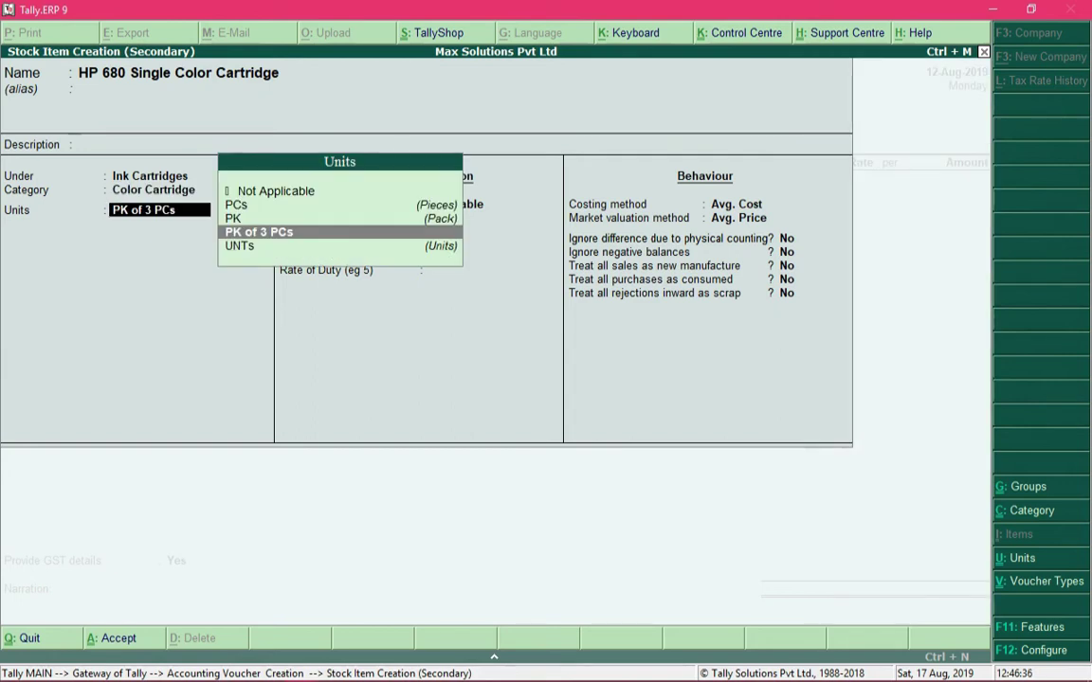
pyautogui.press('Up')
pyautogui.press('Up')
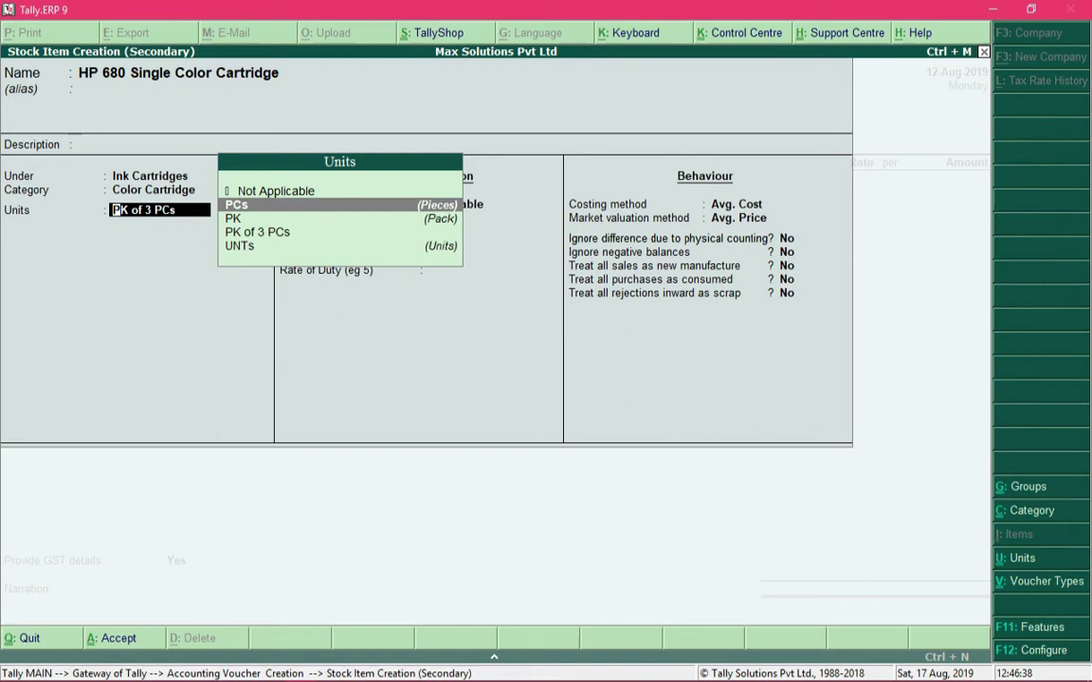
pyautogui.press('Return')
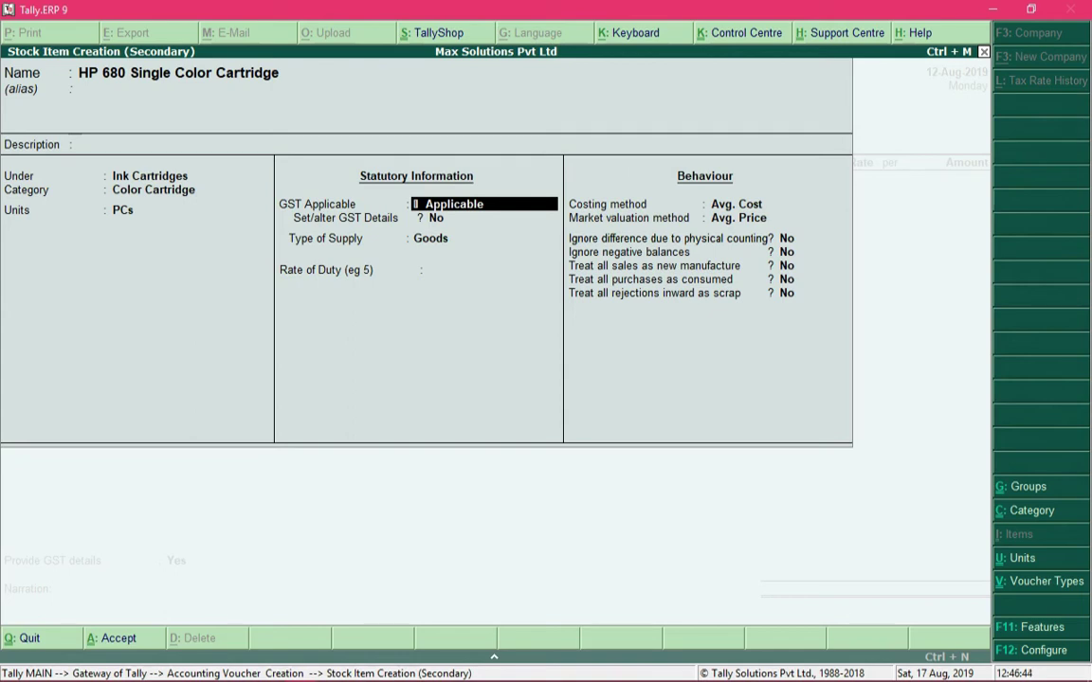
pyautogui.press('Return')
pyautogui.press('Return')
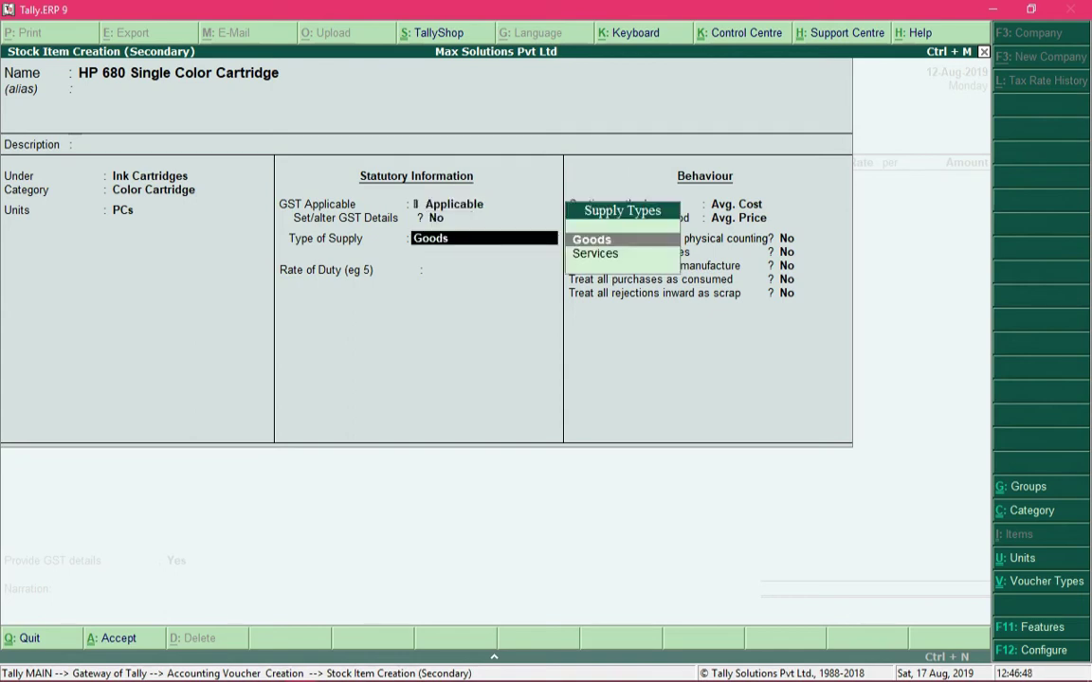
pyautogui.press('Return')
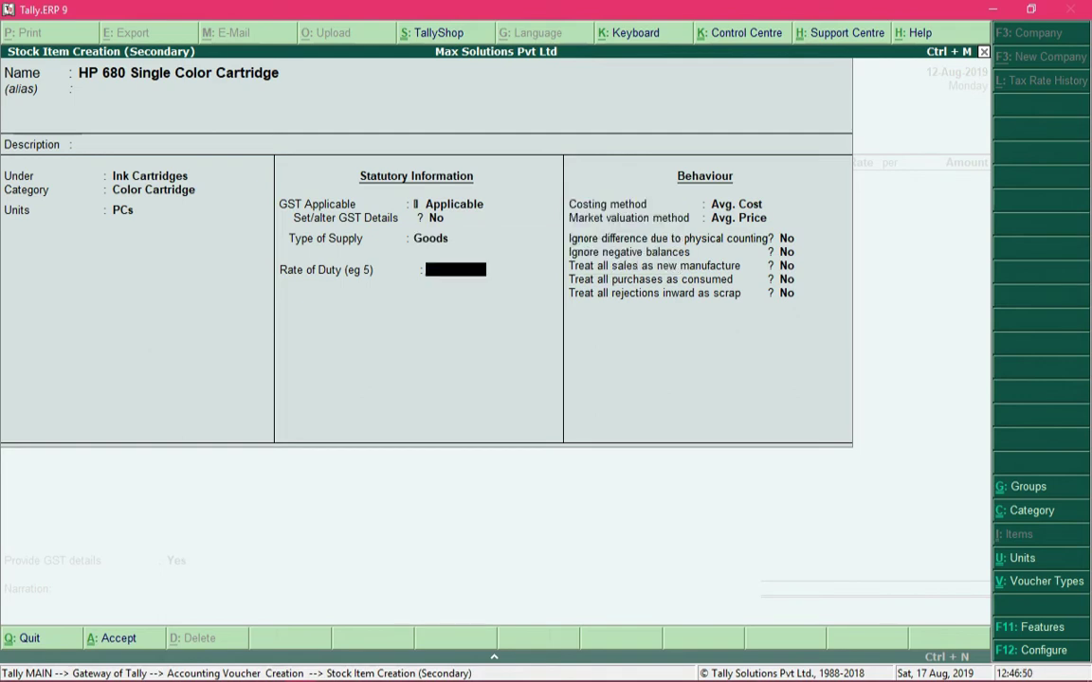
pyautogui.press('Return')
pyautogui.press('Return')
pyautogui.press('Return')
pyautogui.press('Return')
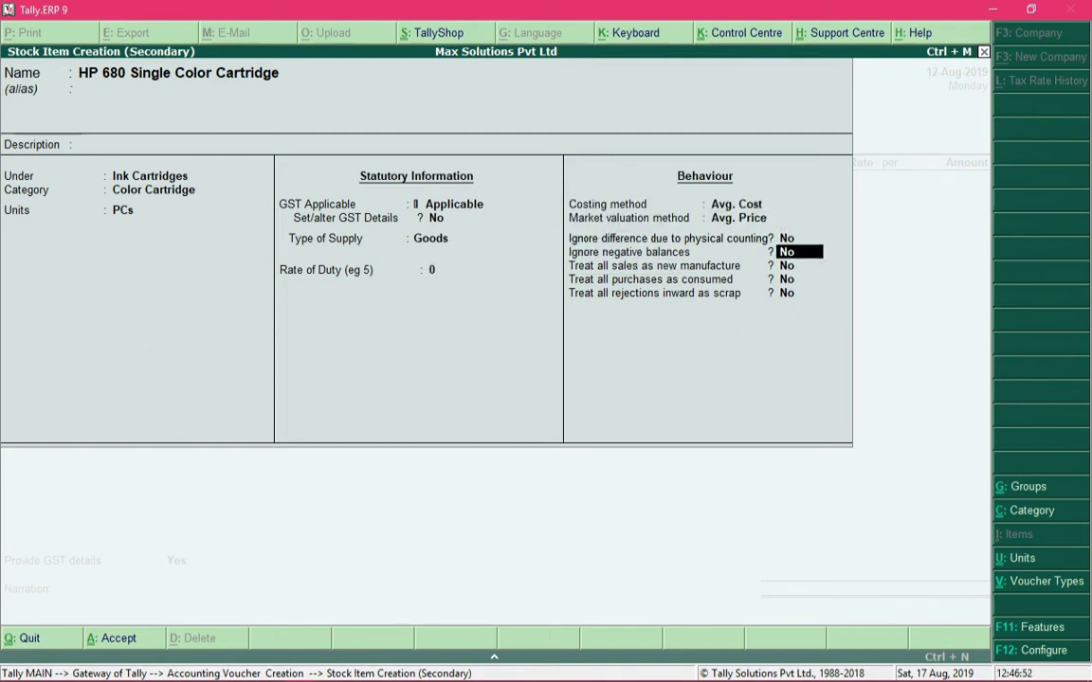
pyautogui.press('Return')
pyautogui.press('Return')
pyautogui.press('Return')
pyautogui.press('Return')
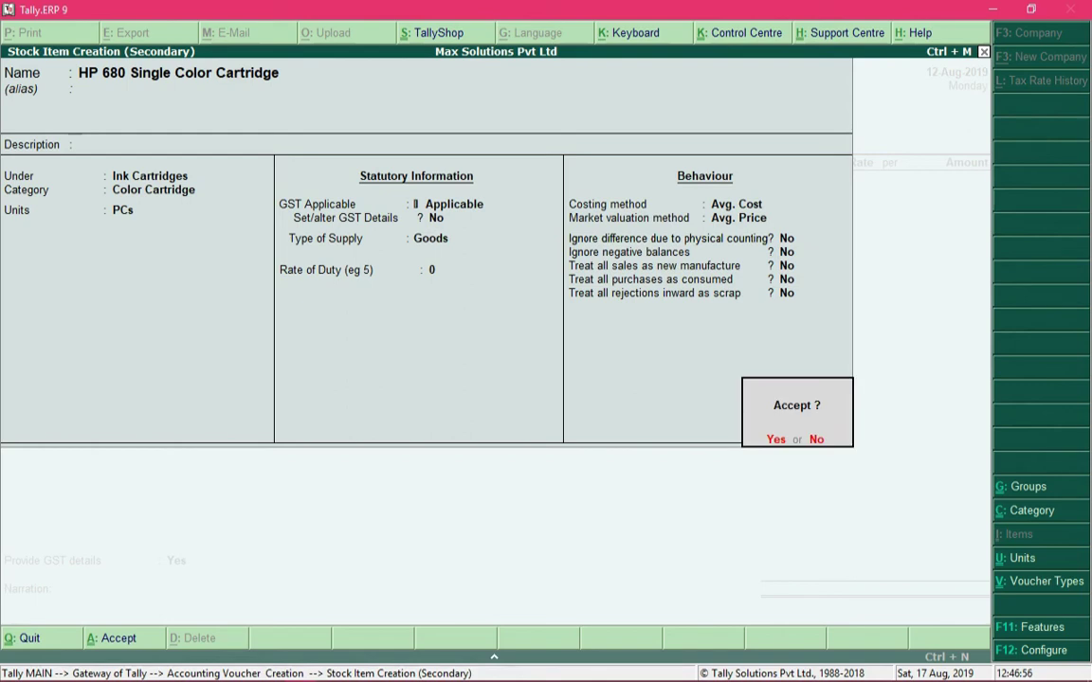
# Save the cartridge item and enter 2 PCs at 800 per PCs, a 1,600.00 line
pyautogui.press('Return')
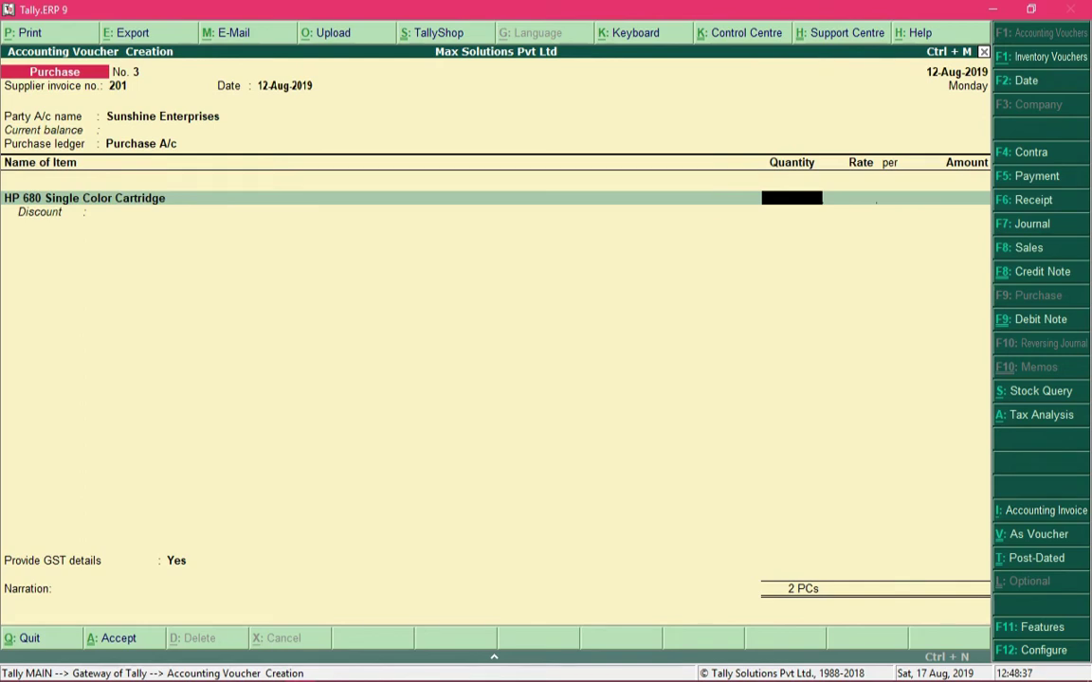
pyautogui.write('2pc')
pyautogui.press('Return')
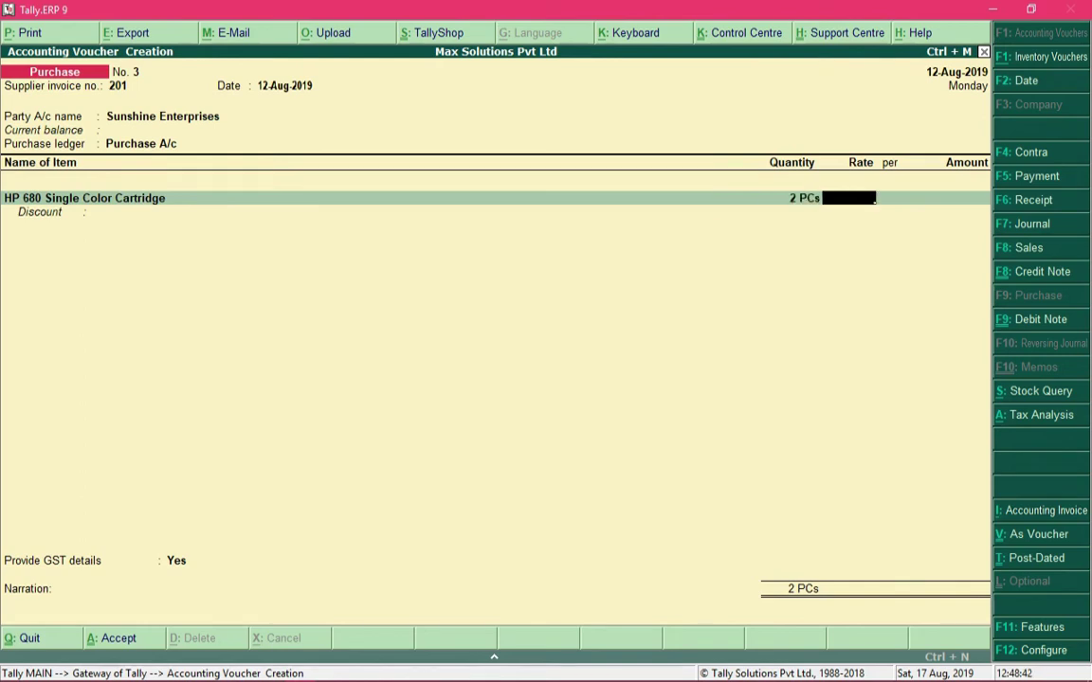
pyautogui.write('800')
pyautogui.press('Return')
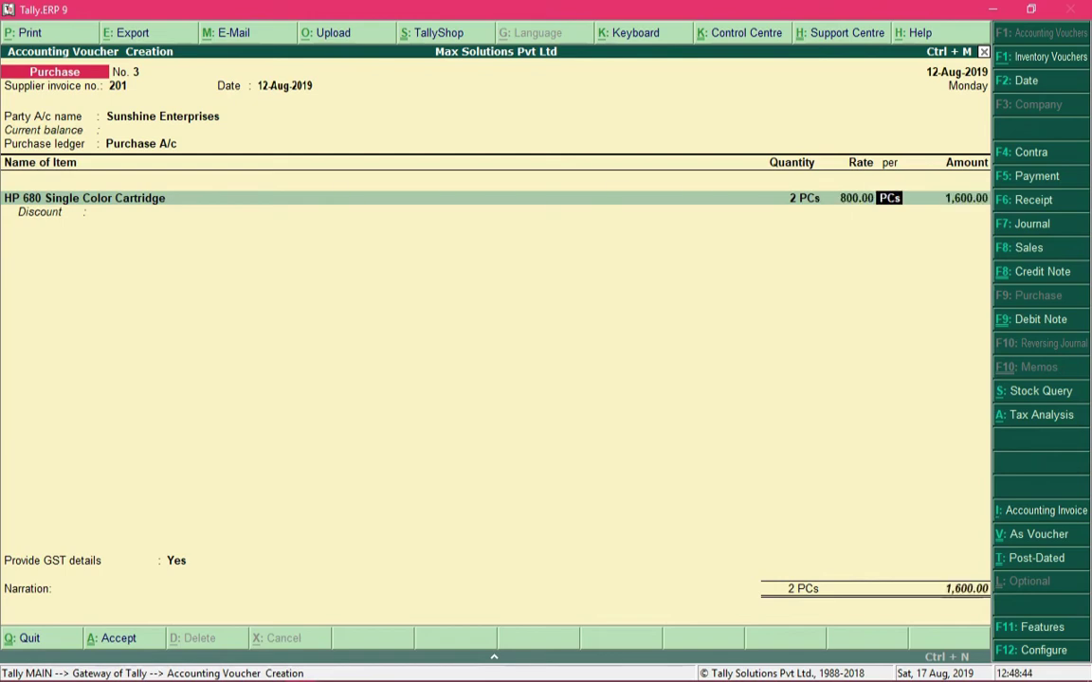
pyautogui.press('Return')
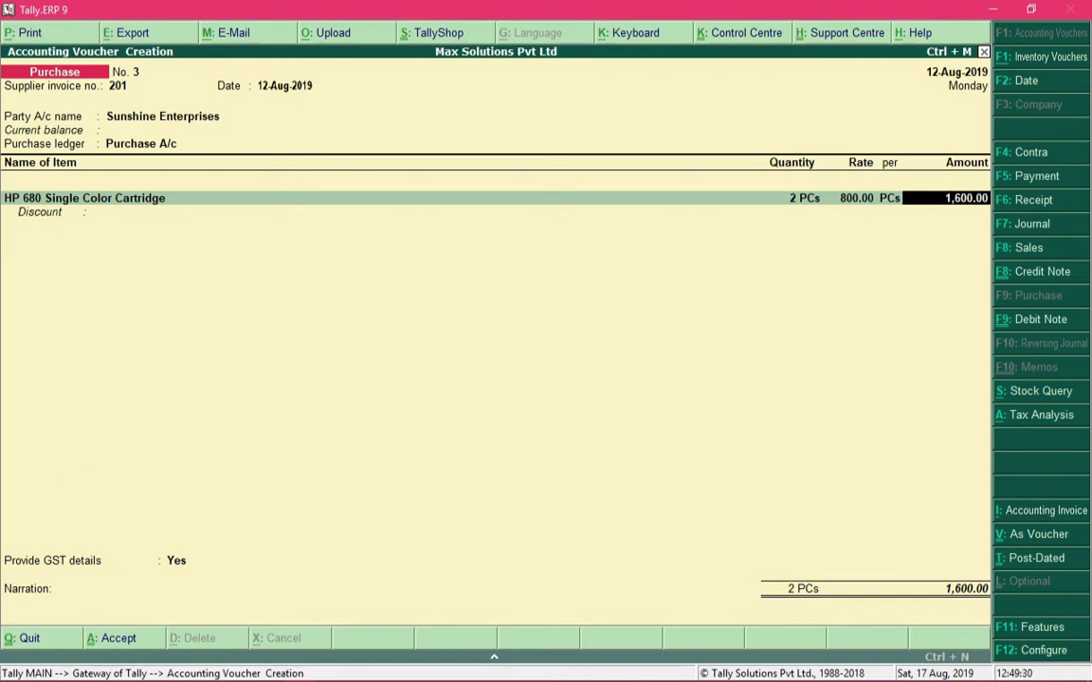
pyautogui.press('Return')
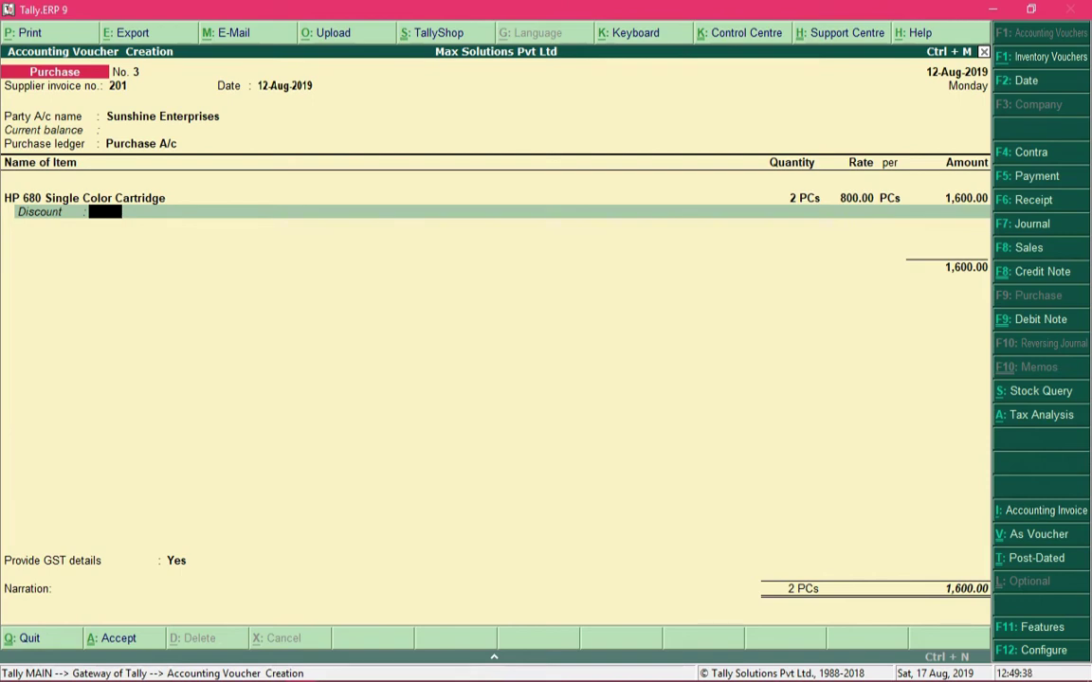
pyautogui.press('Return')
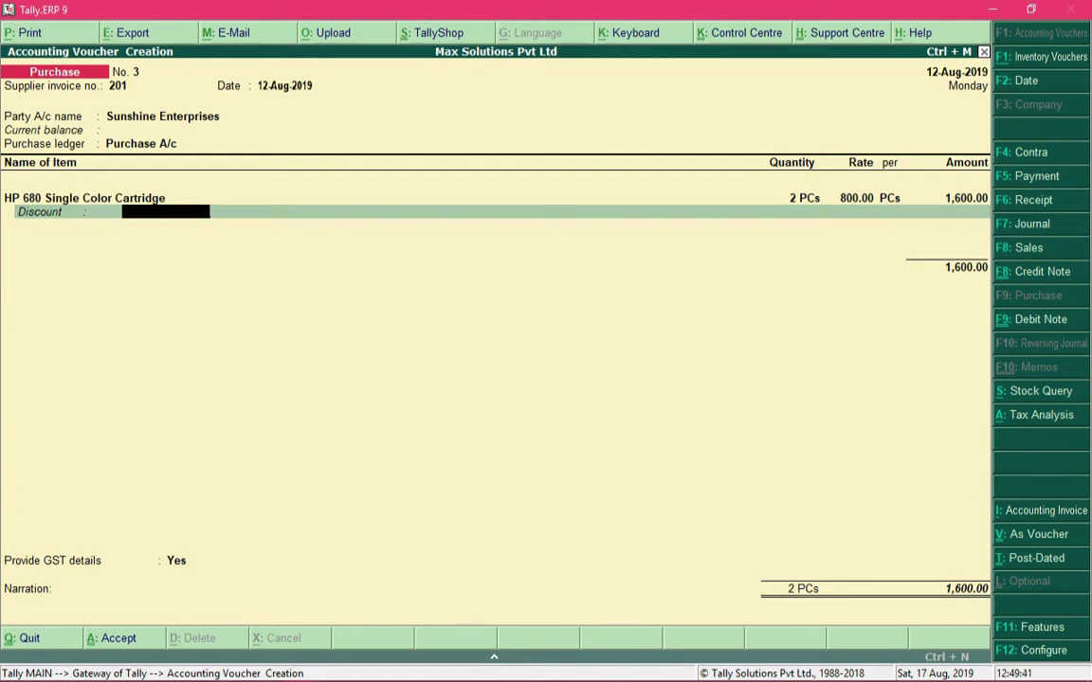
pyautogui.press('Return')
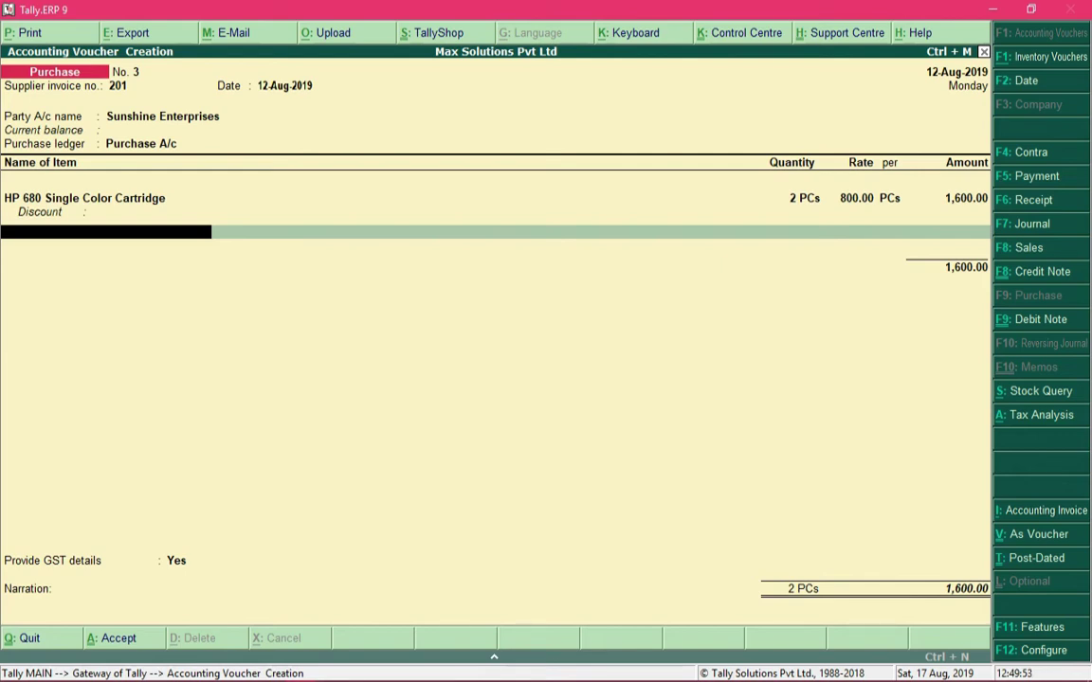
# Add a CGST ledger line below the cartridge item, then clear it from the row
pyautogui.press('Return')
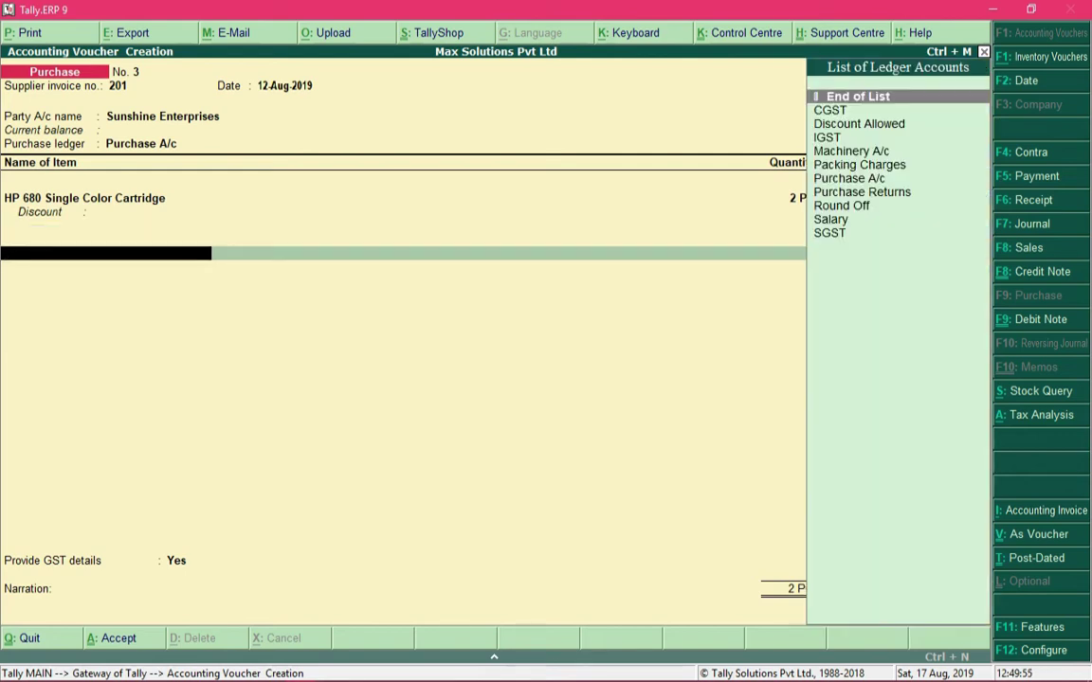
pyautogui.press('Down')
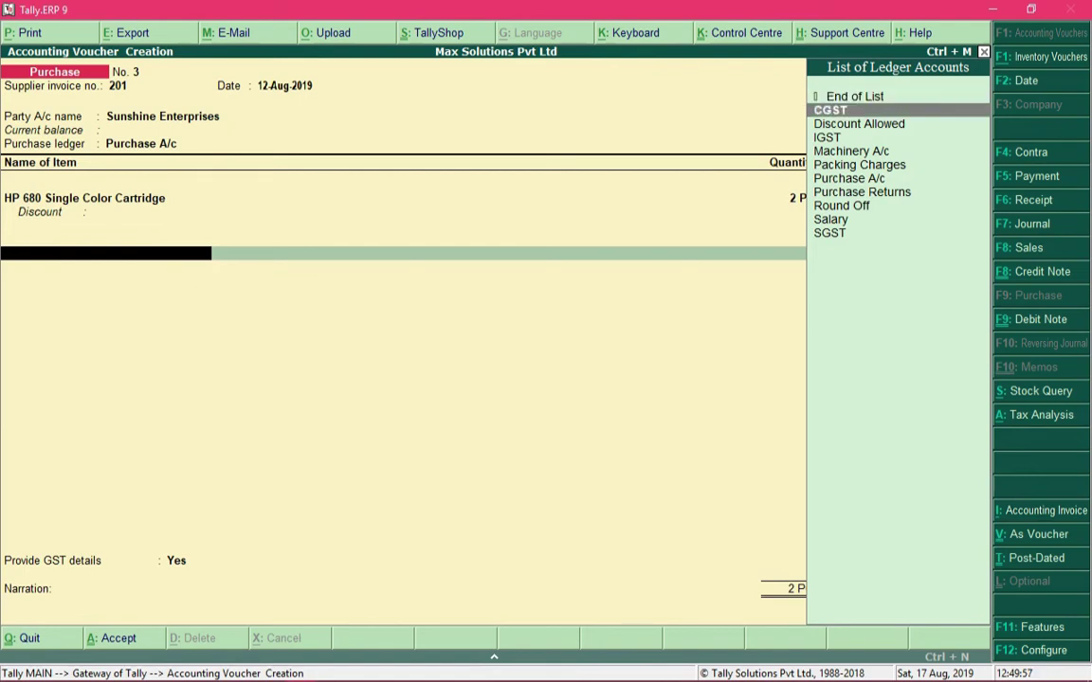
pyautogui.press('Return')
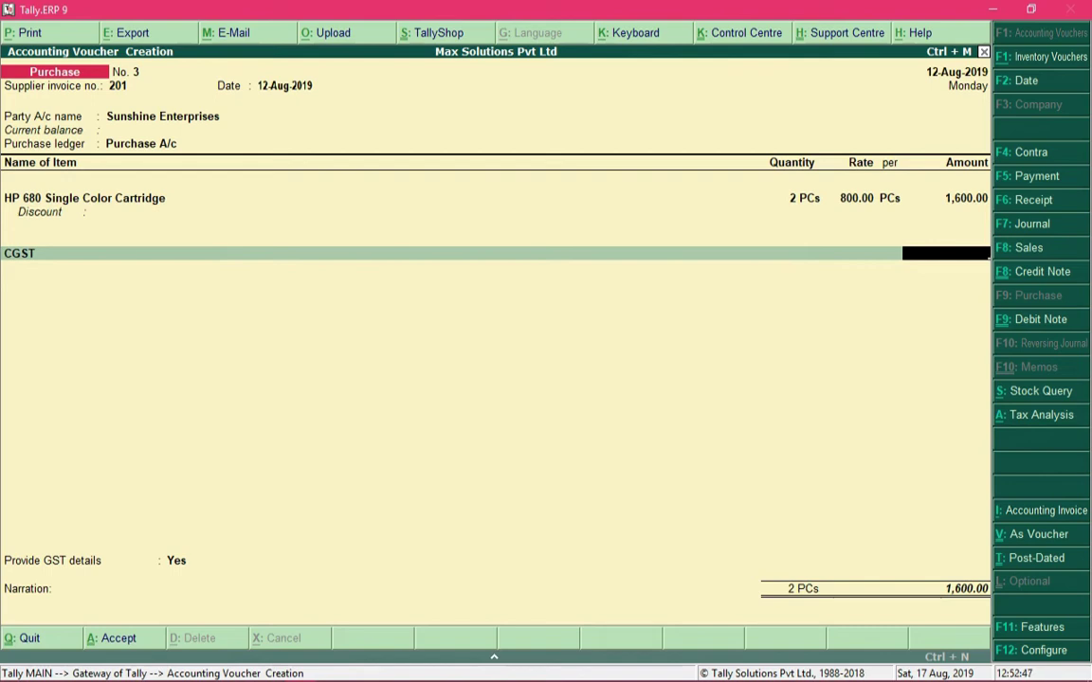
pyautogui.press('BackSpace')
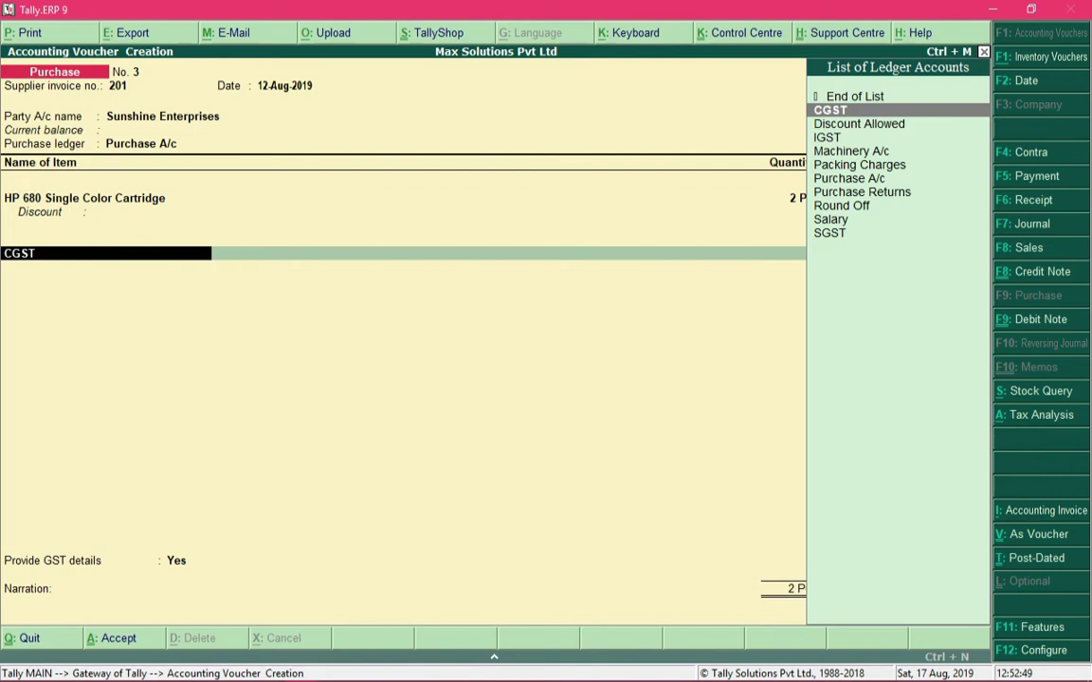
pyautogui.press('Return')
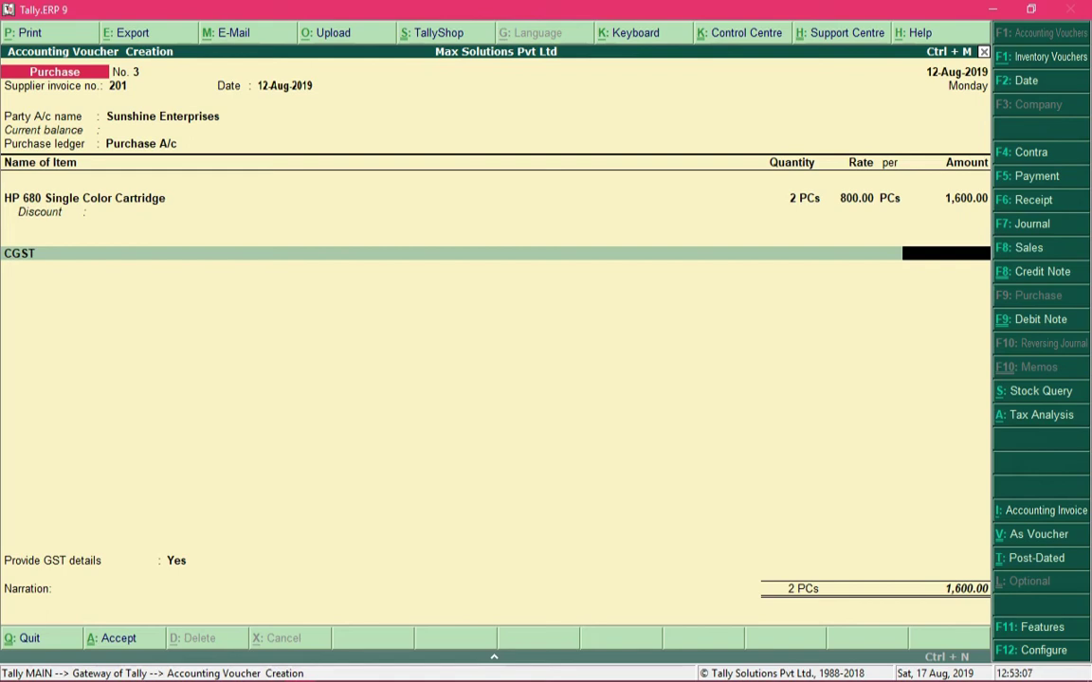
pyautogui.press('BackSpace')
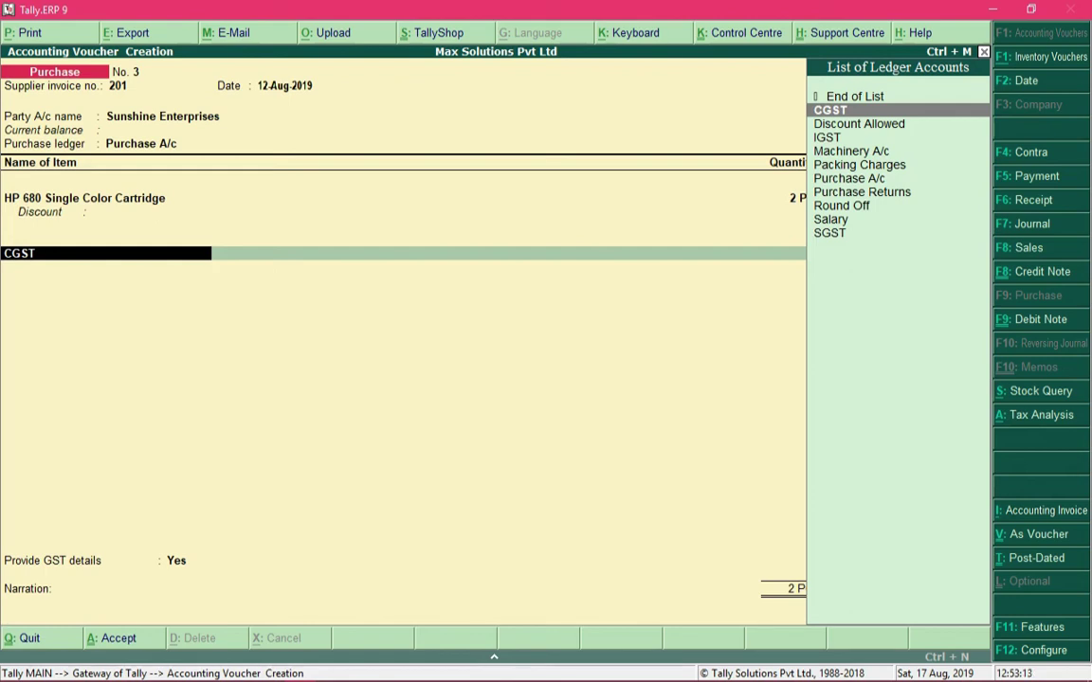
pyautogui.press('BackSpace')
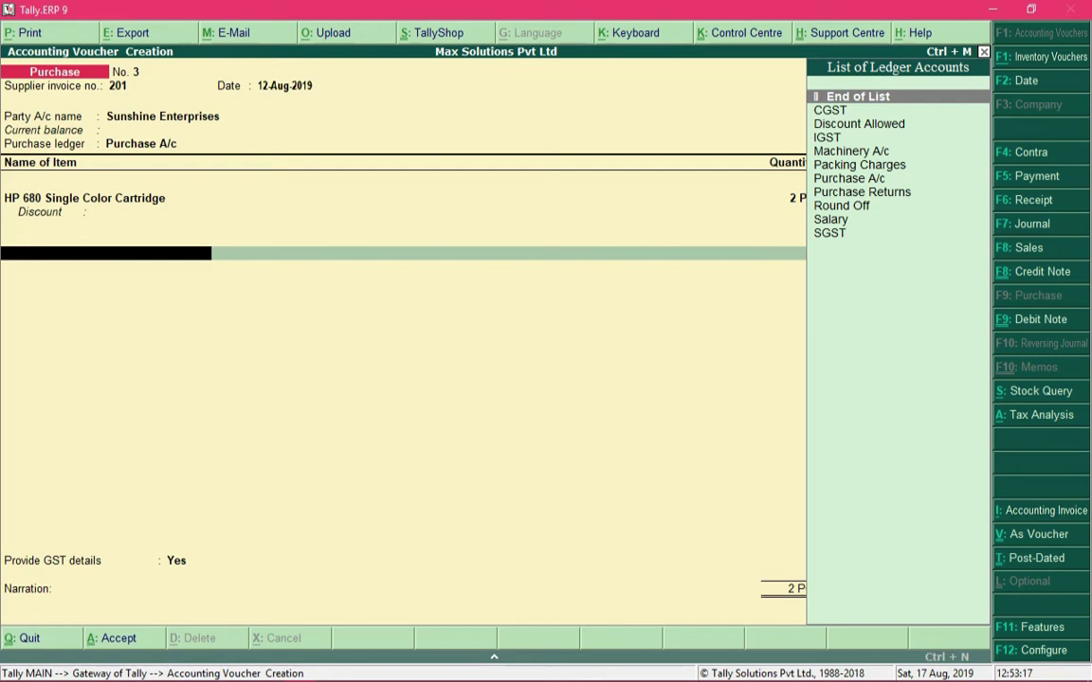
# End the item list and set Provide GST details to No
pyautogui.press('Return')
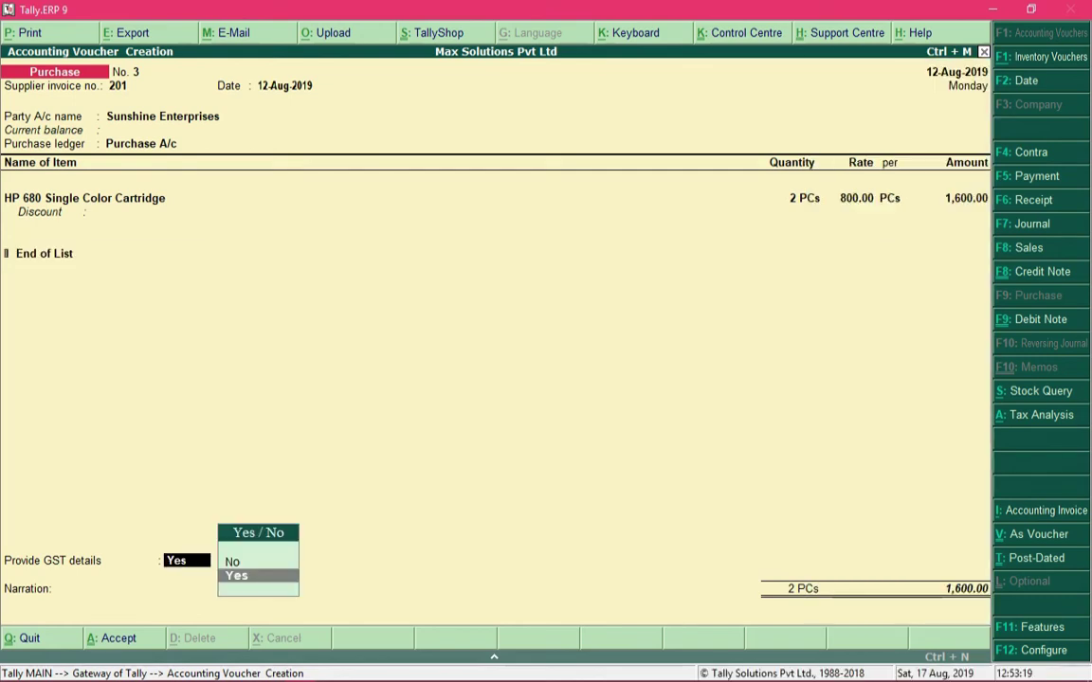
pyautogui.press('Up')
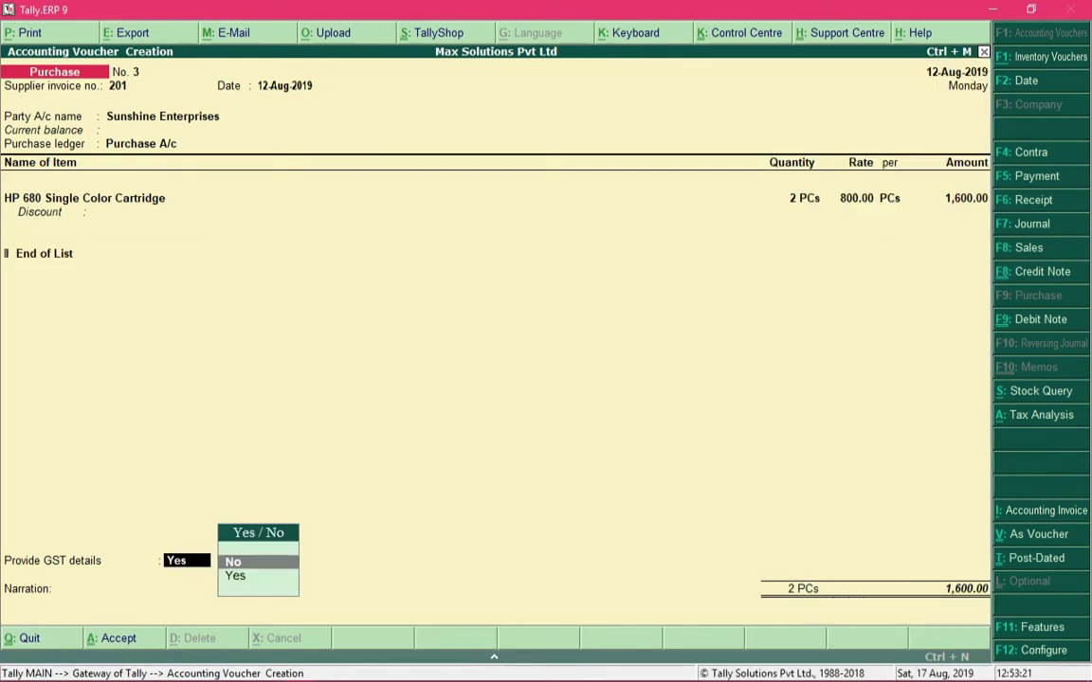
pyautogui.press('Return')
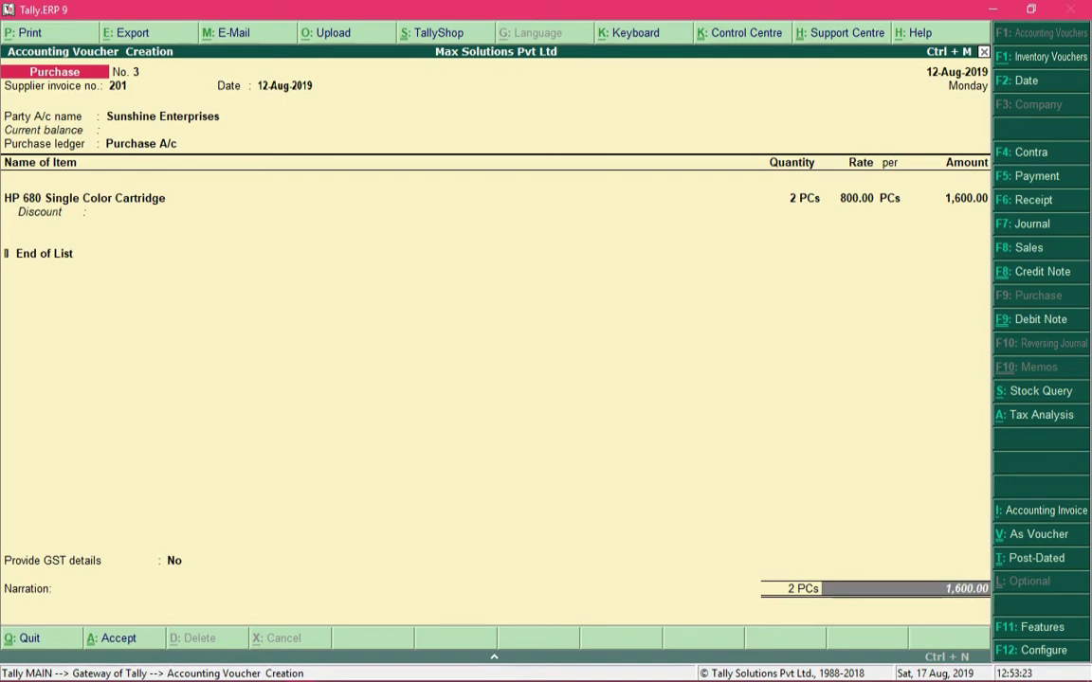
# Accept new bill reference 201 for 1,600 Cr, save the voucher and quit to Gateway of Tally
pyautogui.press('Return')
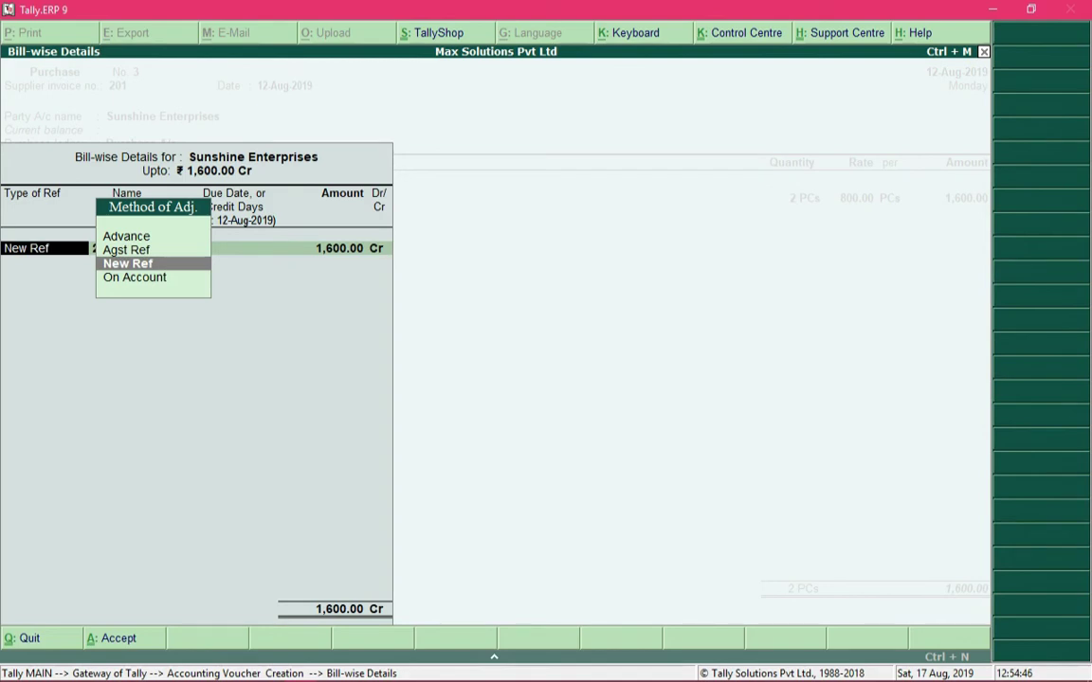
pyautogui.press('Return')
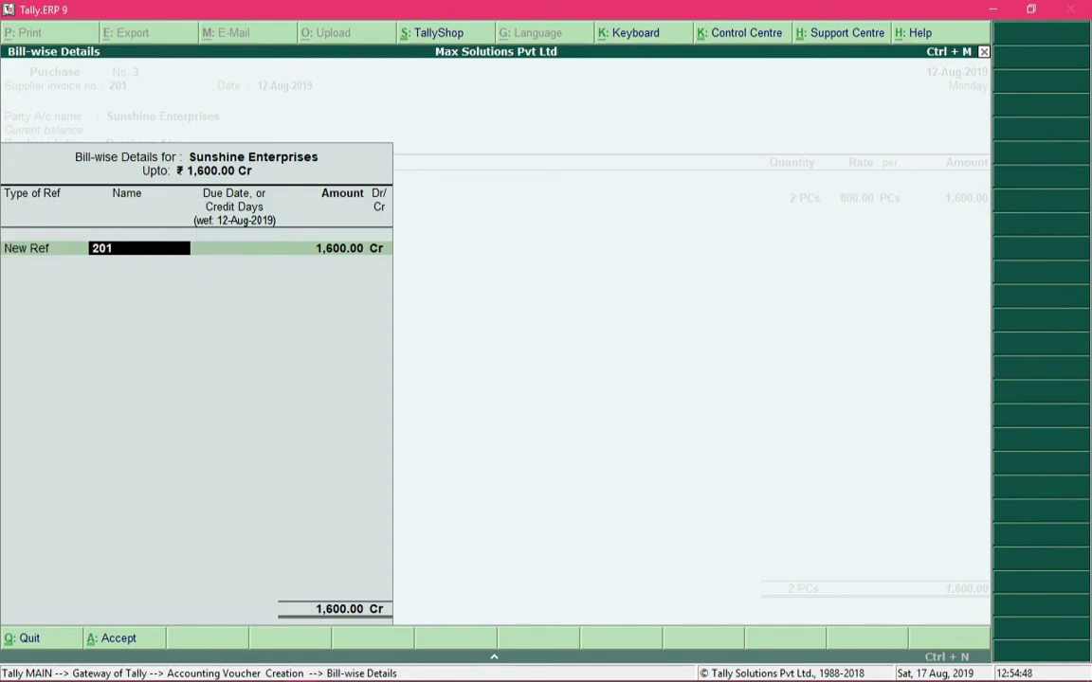
pyautogui.press('Return')
pyautogui.press('Return')
pyautogui.press('Return')
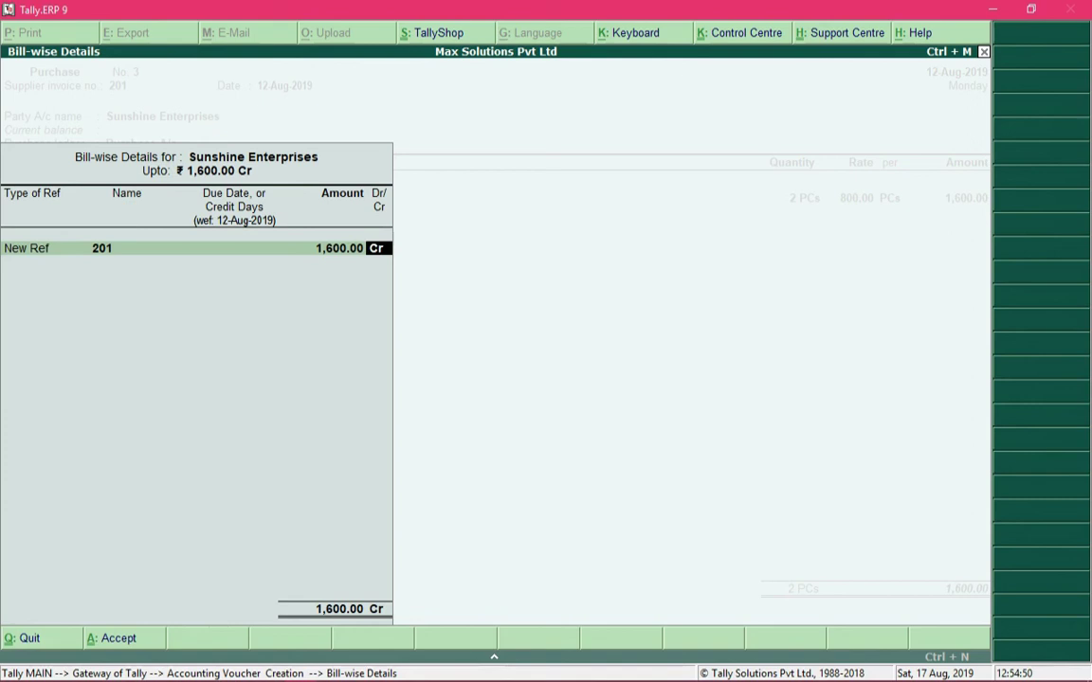
pyautogui.press('Return')
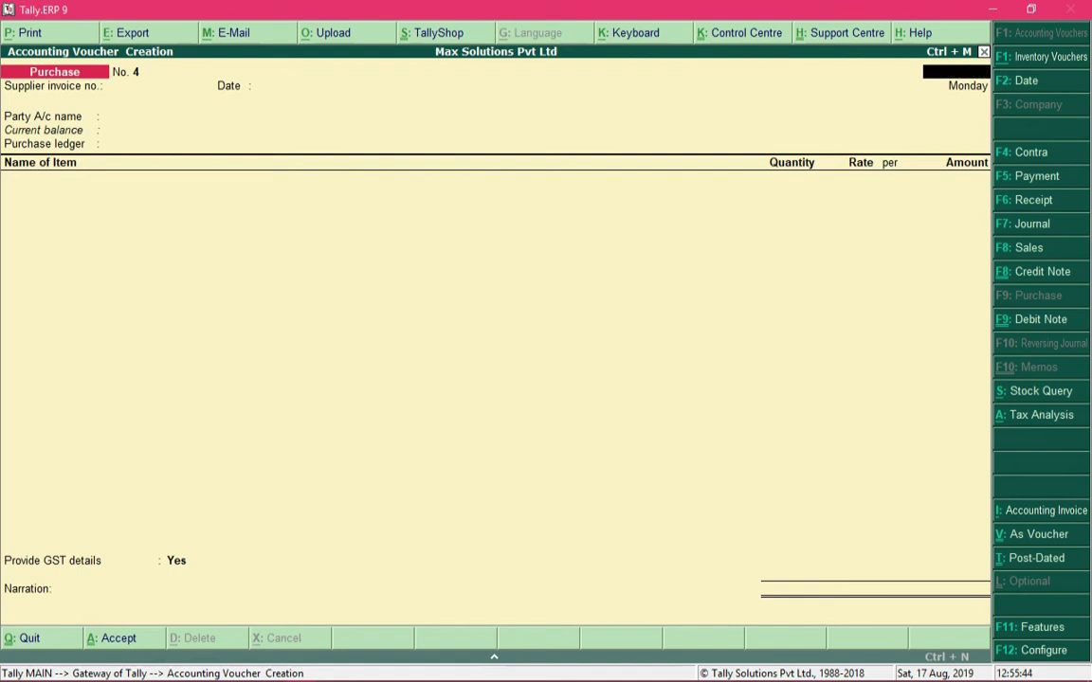
pyautogui.press('Escape')
pyautogui.press('y')
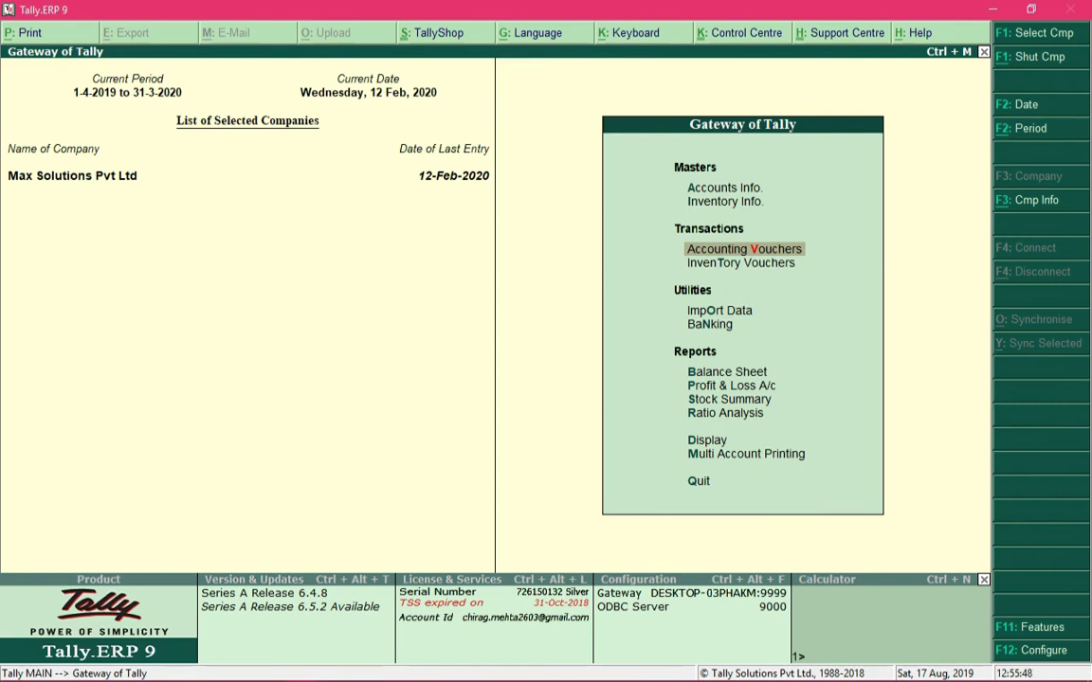
# Open the GSTR-2 return via Display > Statutory Reports > GST
pyautogui.press('Down')
pyautogui.press('Down')
pyautogui.press('Down')
pyautogui.press('Down')
pyautogui.press('Down')
pyautogui.press('Down')
pyautogui.press('Down')
pyautogui.press('Down')
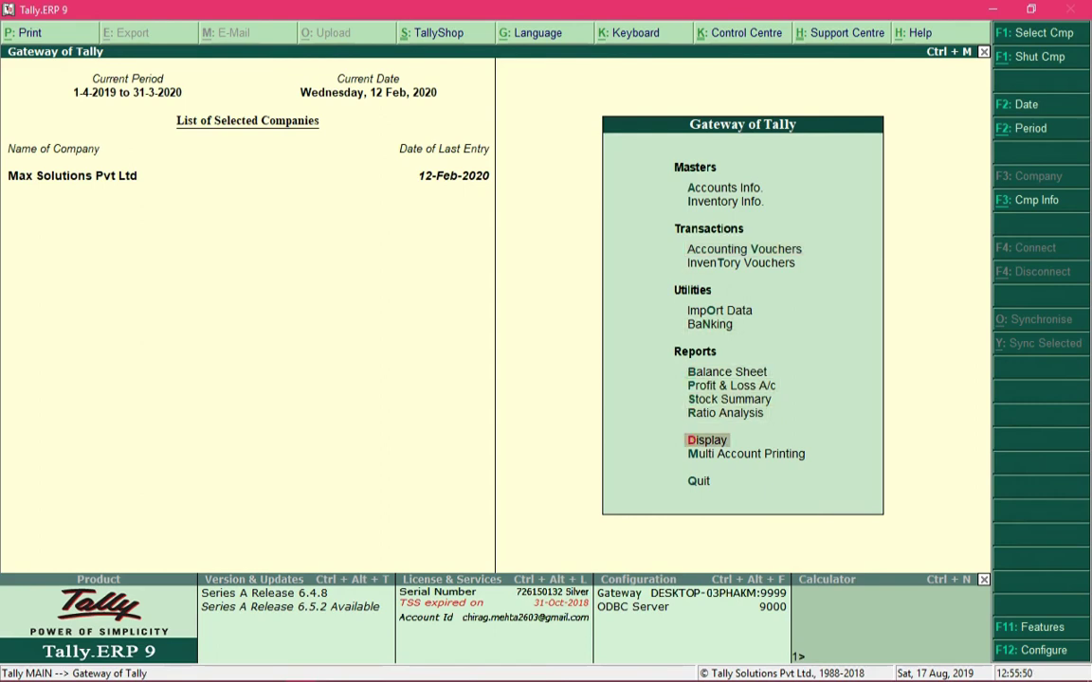
pyautogui.press('Return')
pyautogui.press('Down')
pyautogui.press('Down')
pyautogui.press('Down')
pyautogui.press('Down')
pyautogui.press('Down')
pyautogui.press('Down')
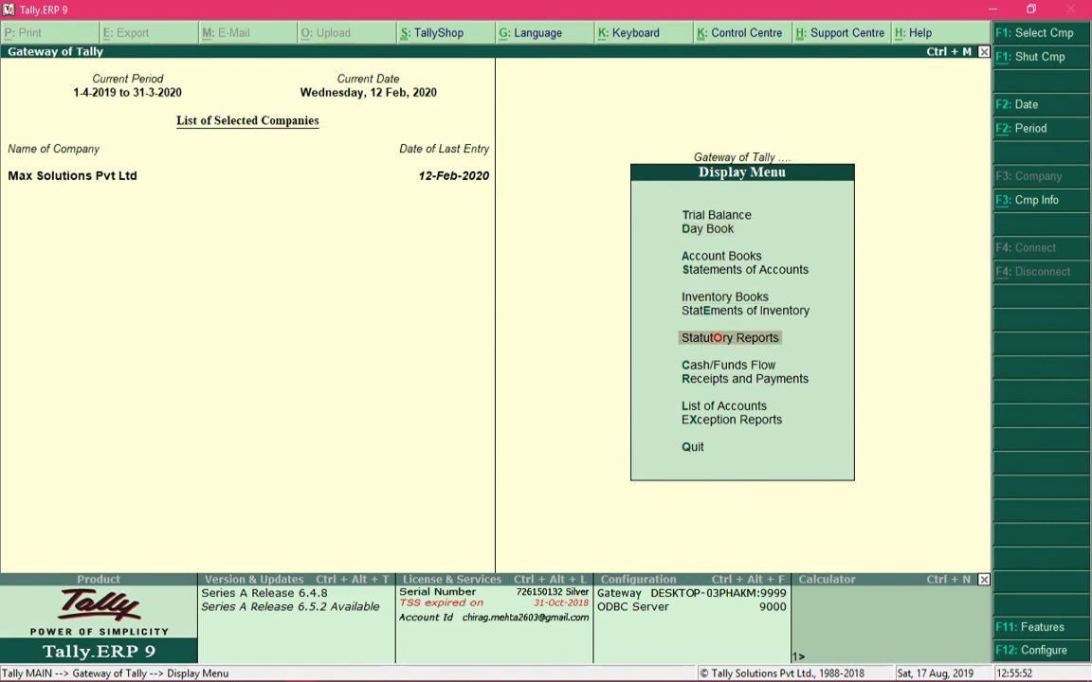
pyautogui.press('Return')
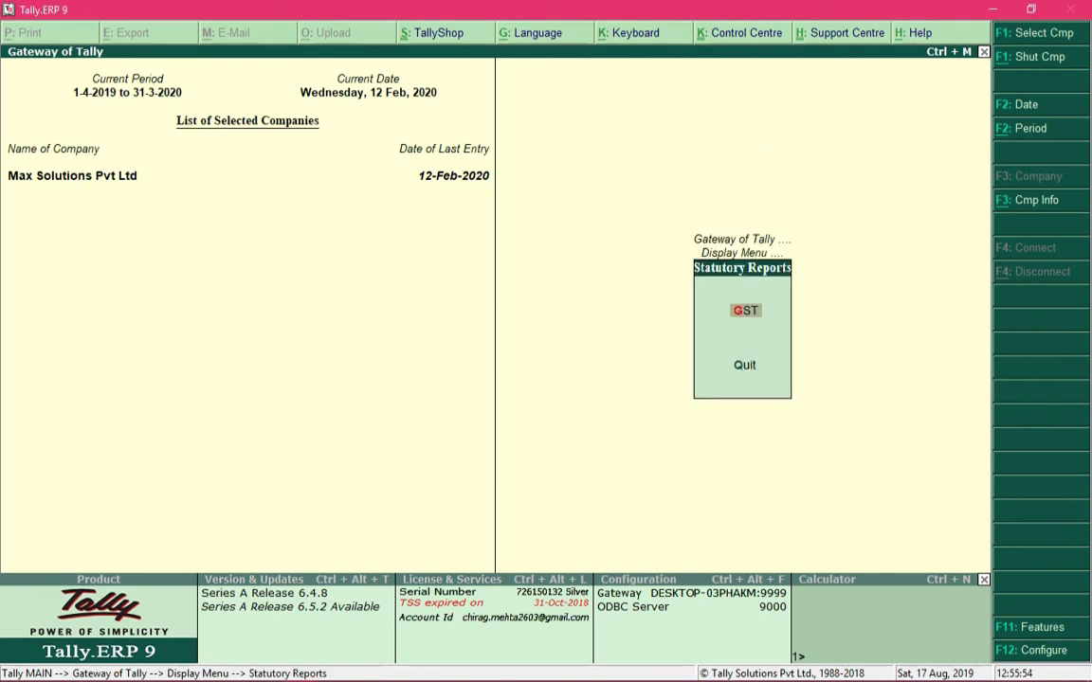
pyautogui.press('Return')
pyautogui.press('Down')
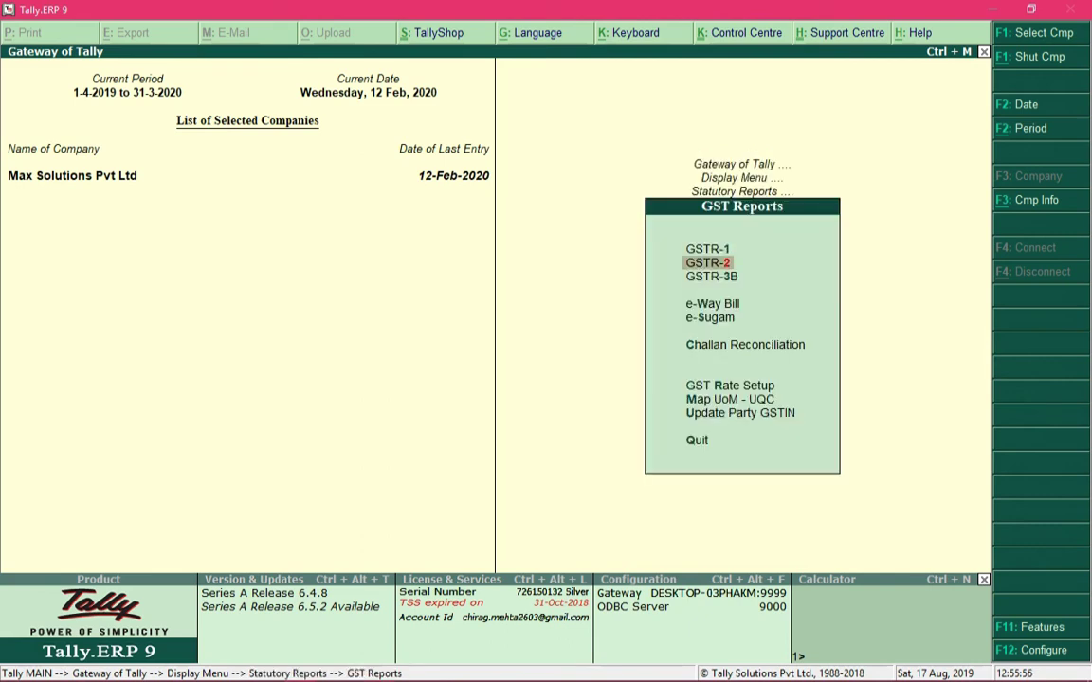
pyautogui.press('Return')
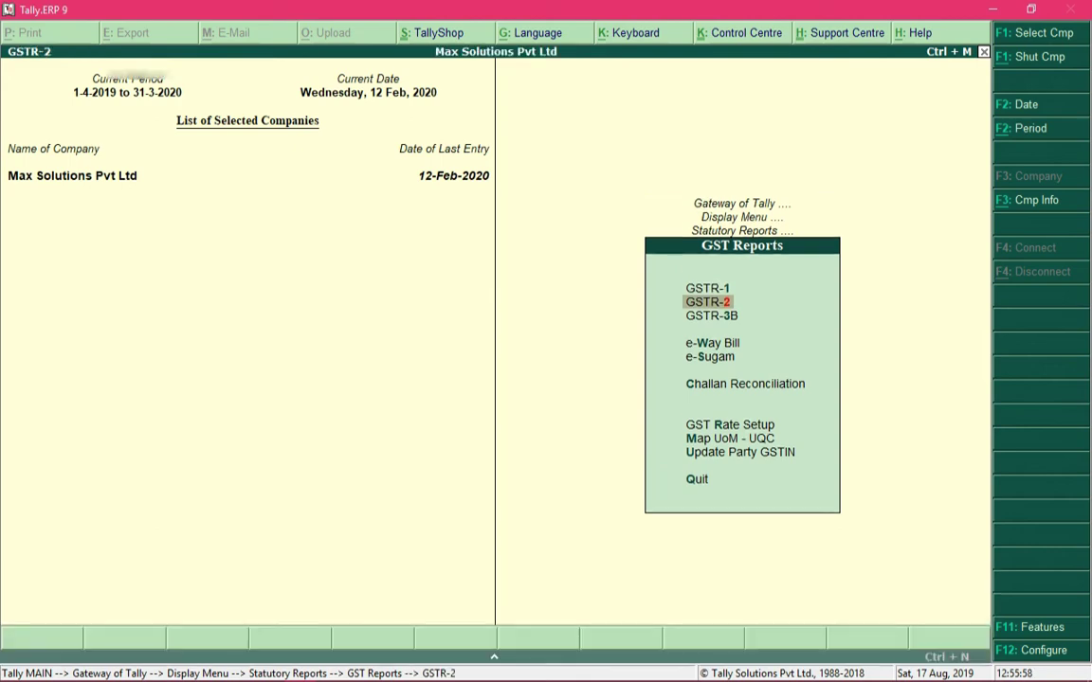
# Set the GSTR-2 period from 1-8-2019 to 31-8-2019
pyautogui.press('F2')
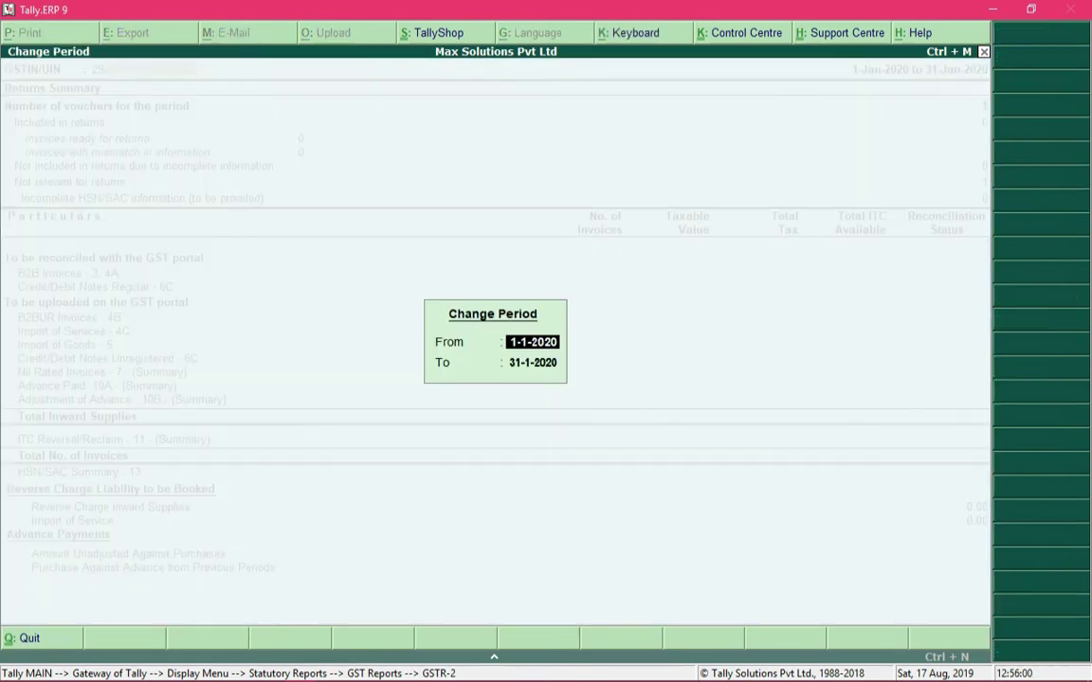
pyautogui.write('1-8-2019')
pyautogui.press('Return')
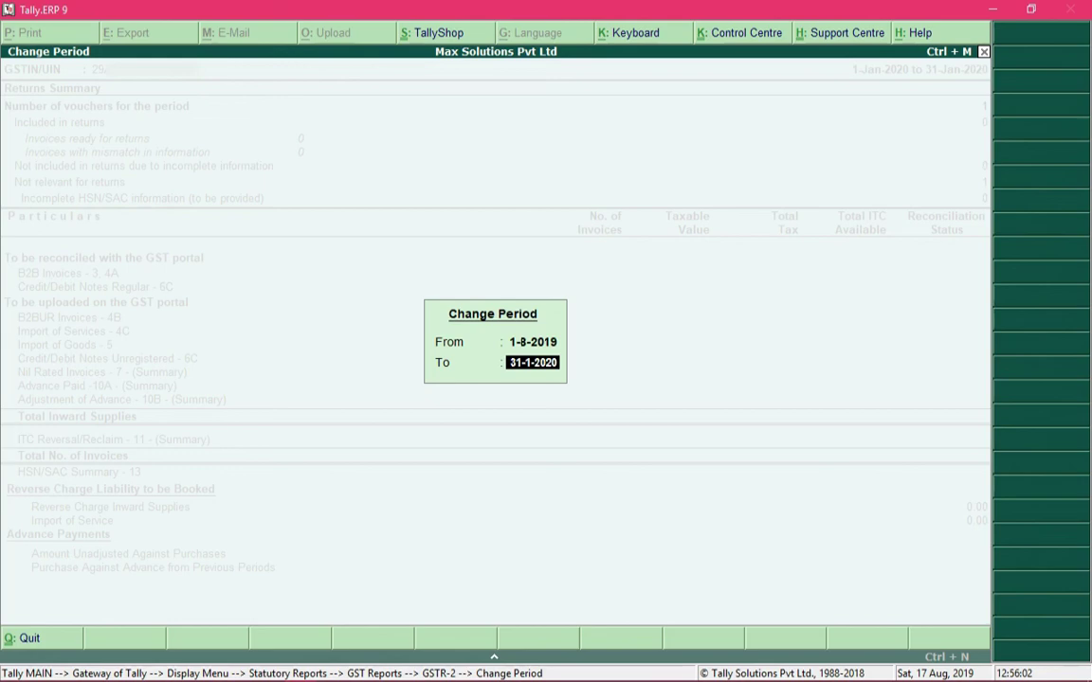
pyautogui.write('31-8')
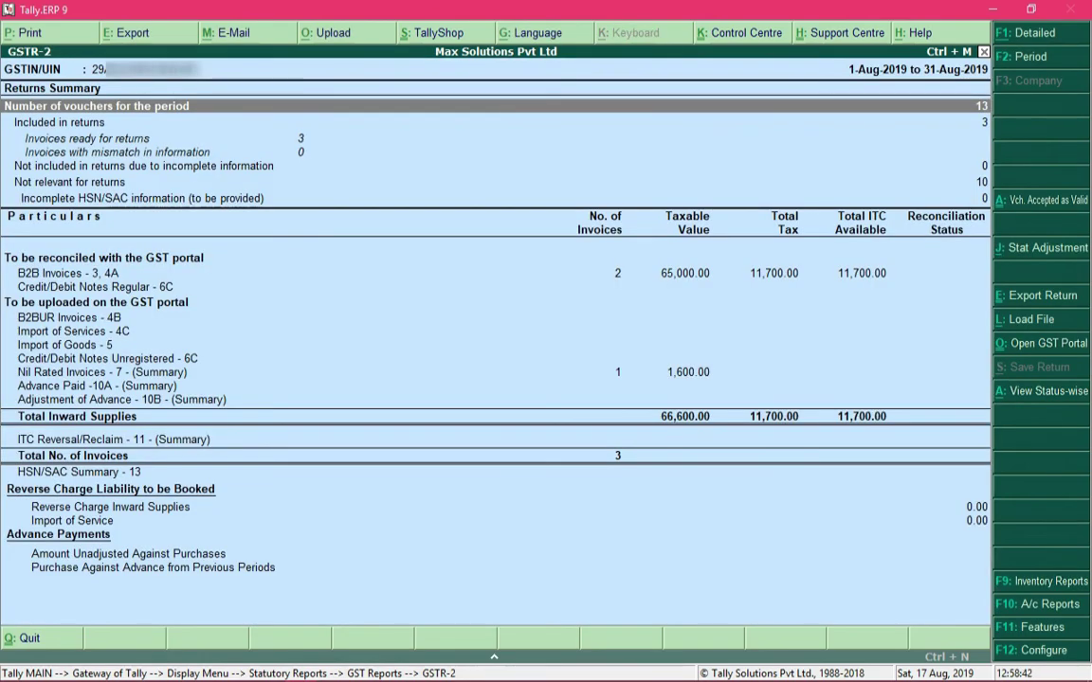
# Open the GSTR-2 Nil Rated Invoices register and select the 1,600.00 intrastate exempt value row
pyautogui.press('Down')
pyautogui.press('Down')
pyautogui.press('Down')
pyautogui.press('Down')
pyautogui.press('Down')
pyautogui.press('Down')
pyautogui.press('Down')
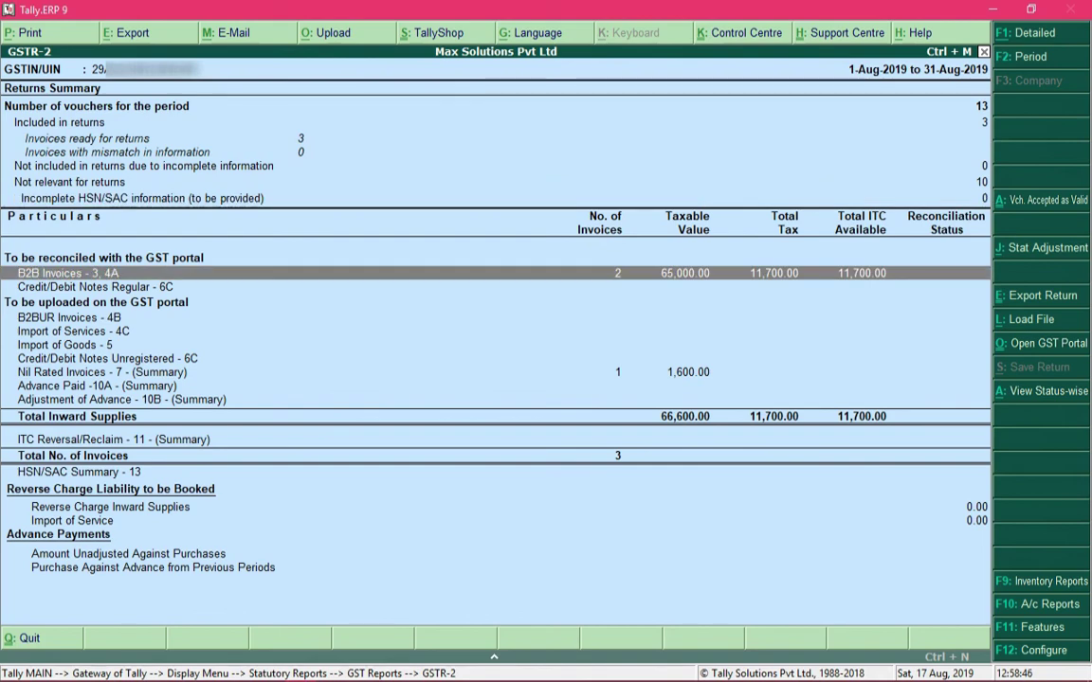
pyautogui.press('Down')
pyautogui.press('Down')
pyautogui.press('Down')
pyautogui.press('Down')
pyautogui.press('Down')
pyautogui.press('Down')
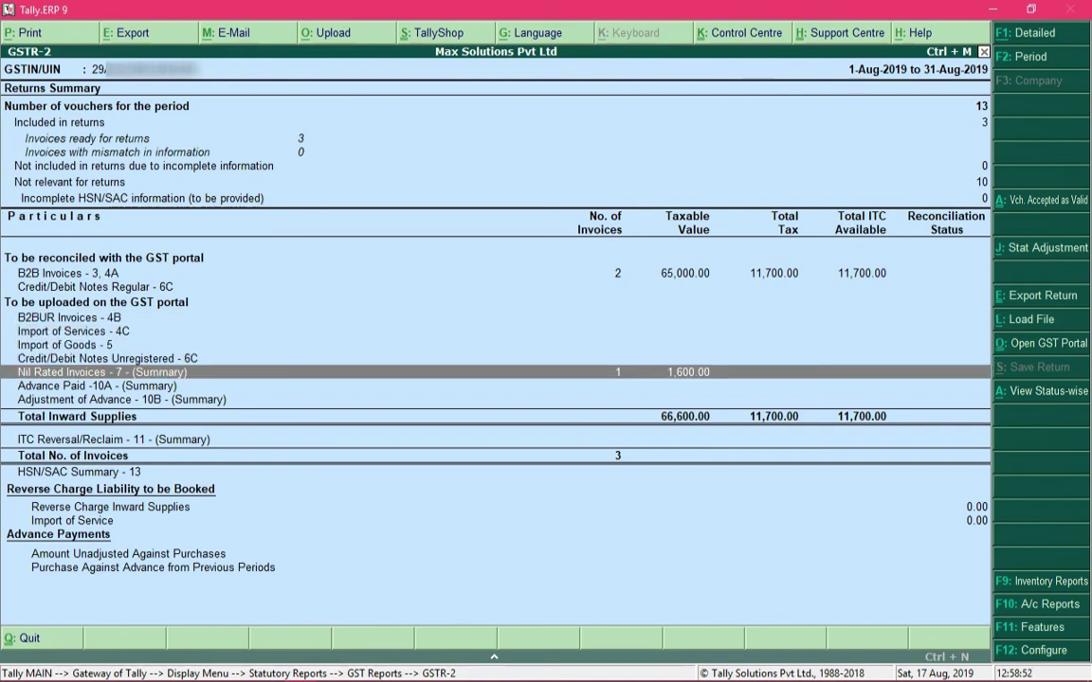
pyautogui.press('Up')
pyautogui.press('Up')
pyautogui.press('Up')
pyautogui.press('Up')
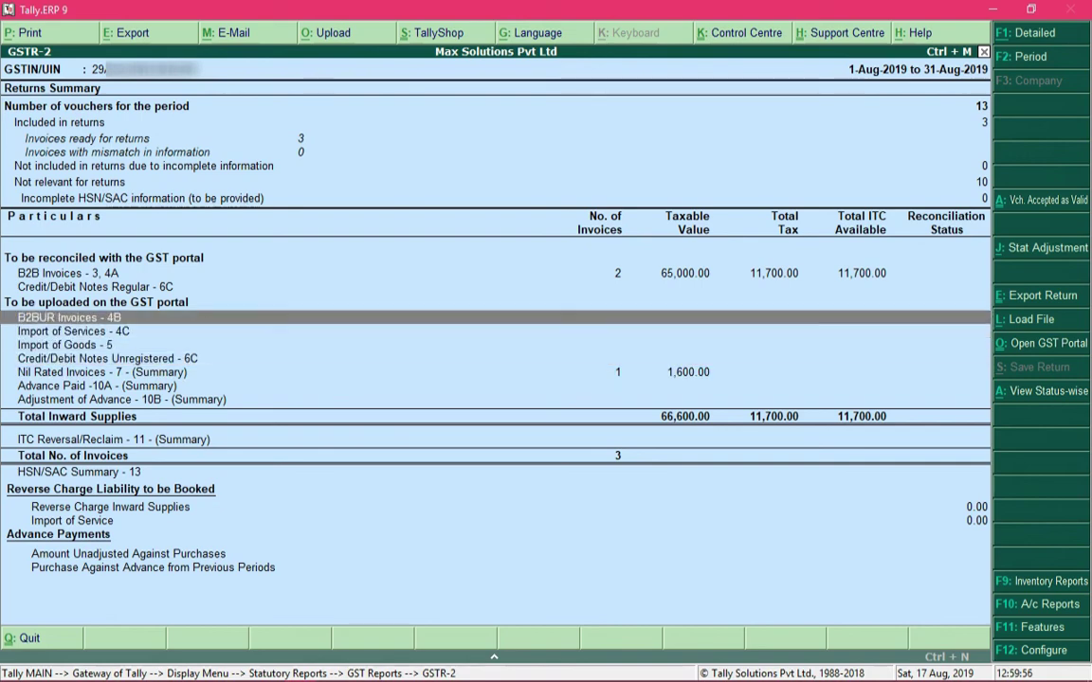
pyautogui.press('Up')
pyautogui.press('Up')
pyautogui.press('Down')
pyautogui.press('Down')
pyautogui.press('Down')
pyautogui.press('Down')
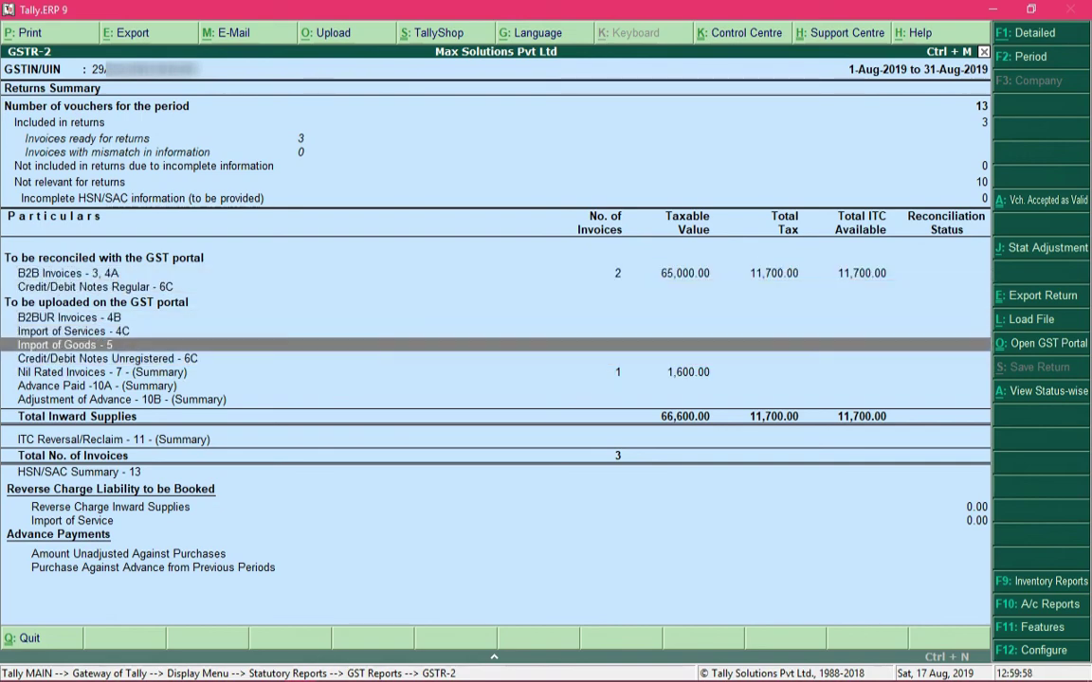
pyautogui.press('Down')
pyautogui.press('Down')
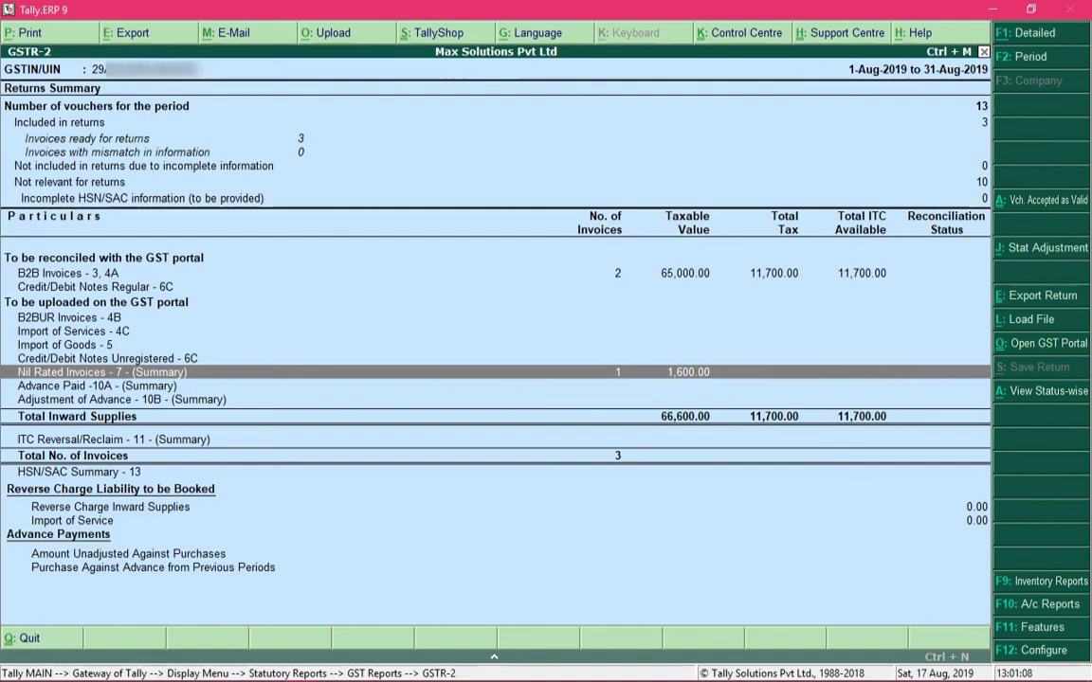
pyautogui.press('Return')
pyautogui.press('Down')
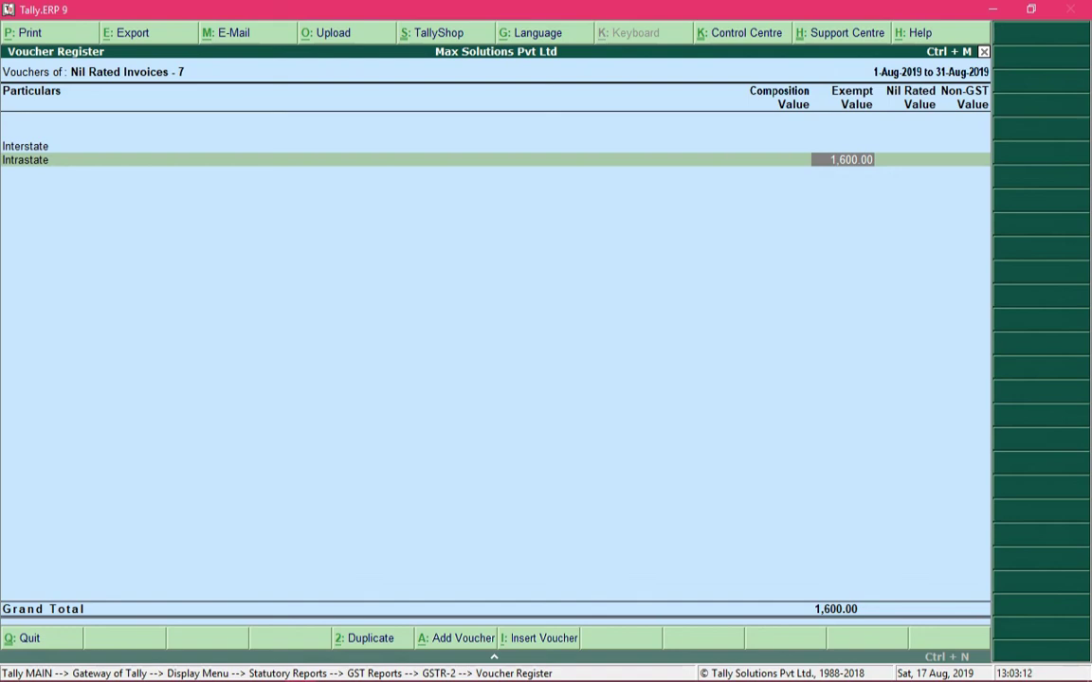
# Drill into the intrastate exempt value to list Sunshine Enterprises' 1,600.00 purchase voucher
pyautogui.press('Return')
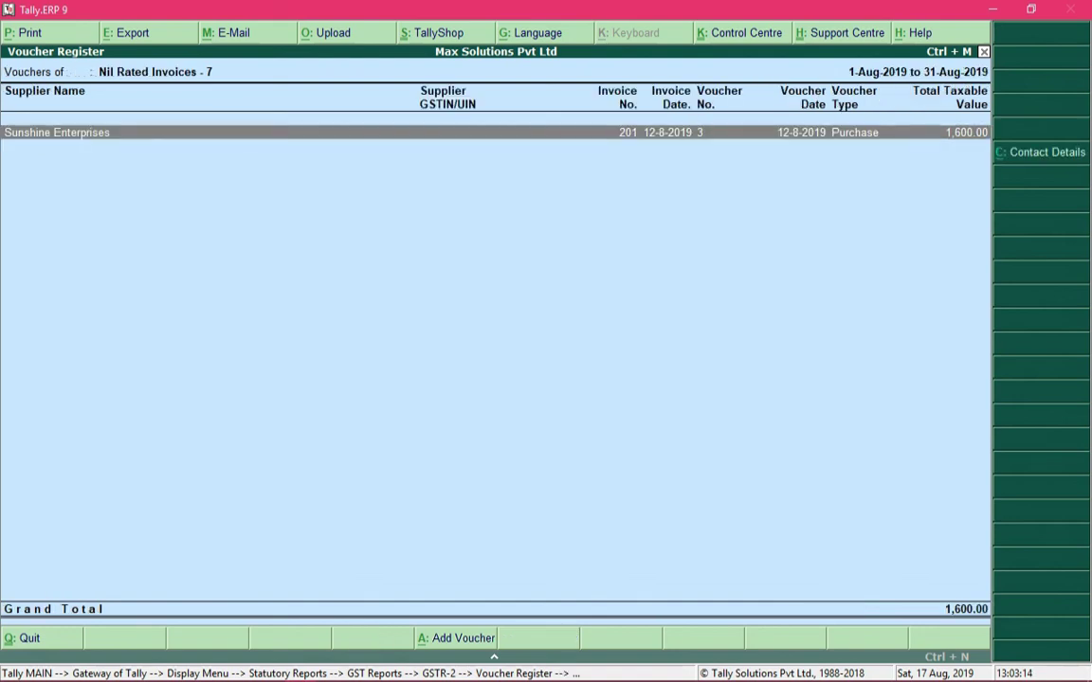